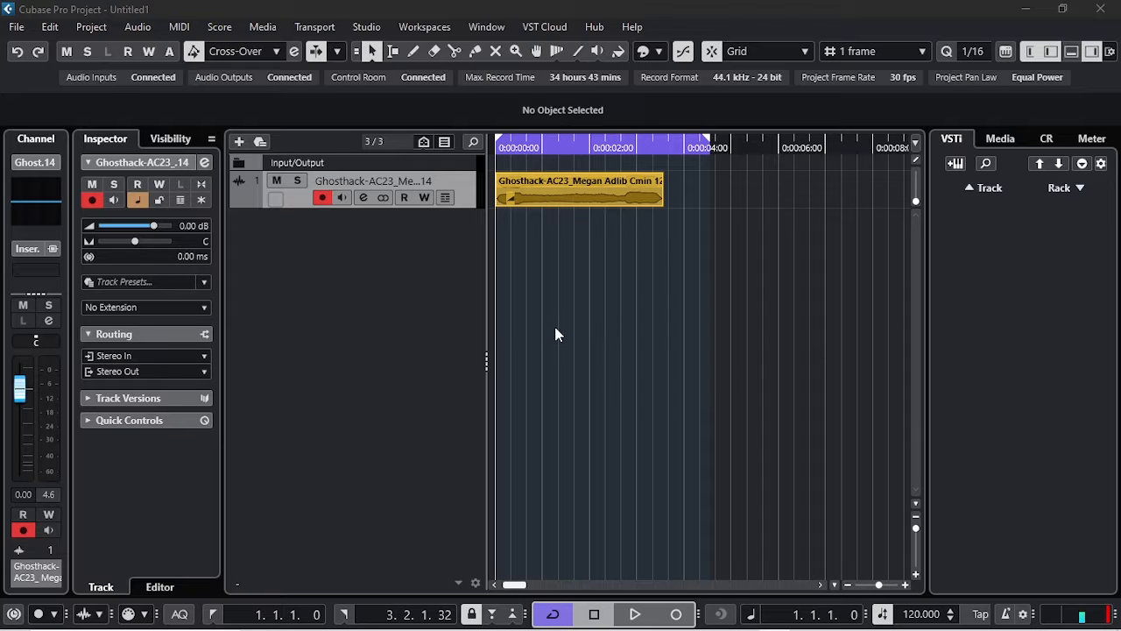
Step: Select the vocal clip and play it through to hear the dry recording
{"action": "left_click", "coordinate": [555, 187]}
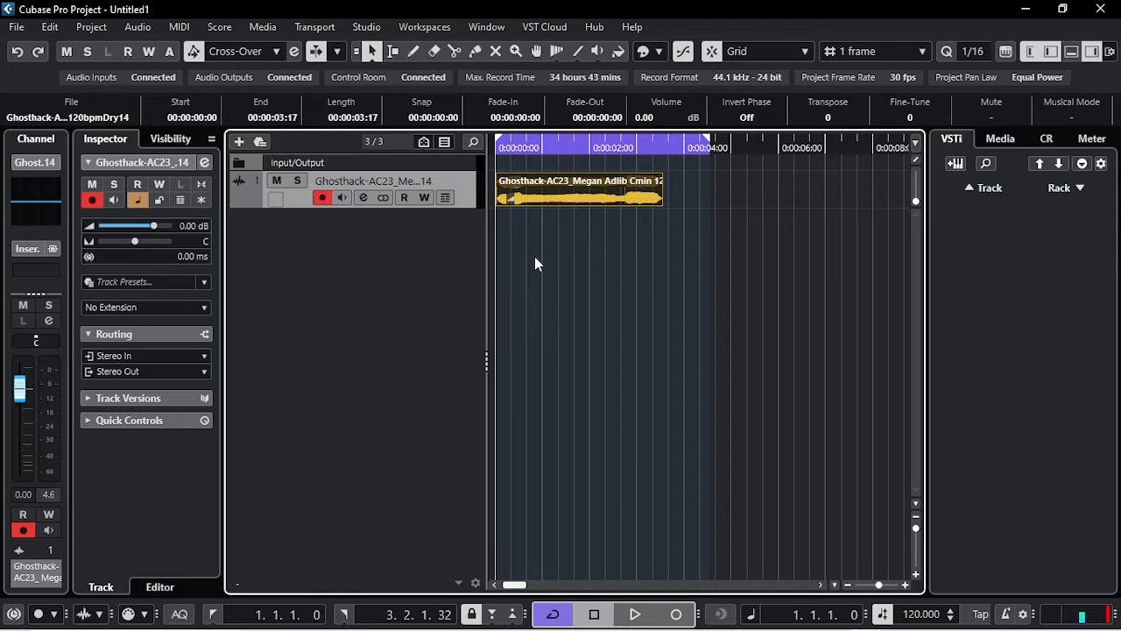
{"action": "key", "text": "space"}
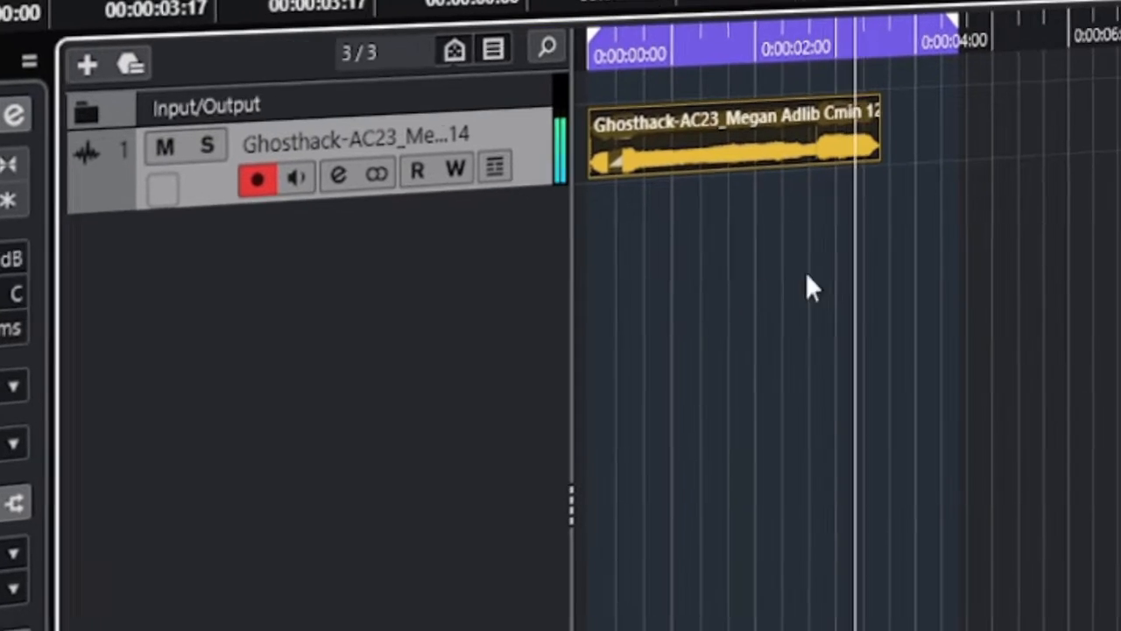
{"action": "key", "text": "space"}
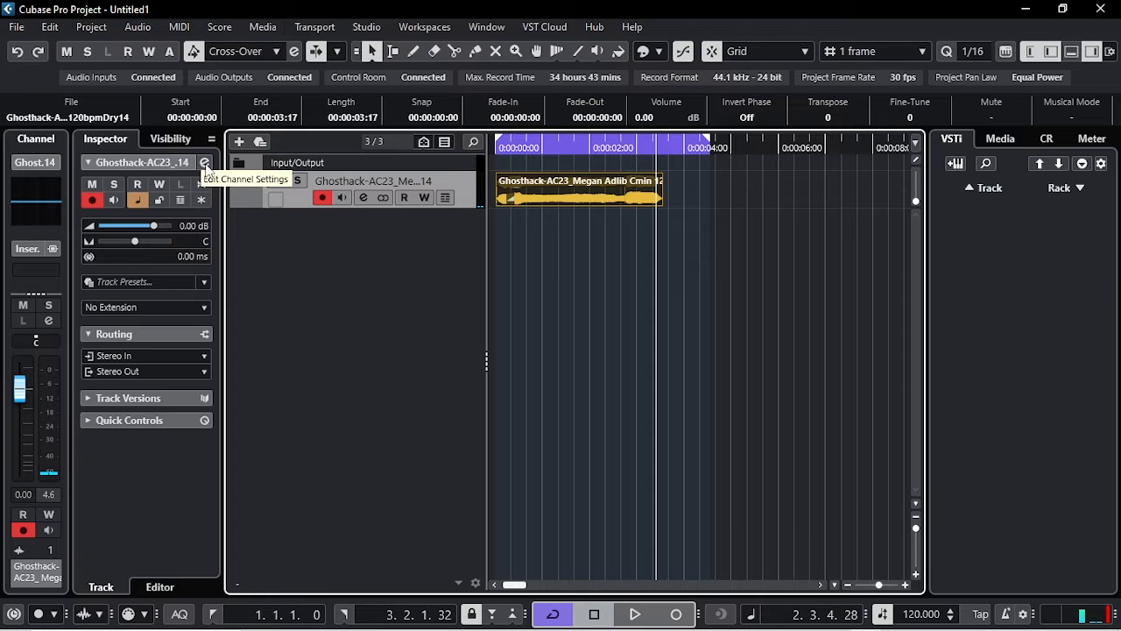
Step: Insert Auto-Tune Access in the vocal track's first insert slot and set its scale to Minor and its key to C
{"action": "left_click", "coordinate": [205, 163]}
{"action": "left_click", "coordinate": [212, 181]}
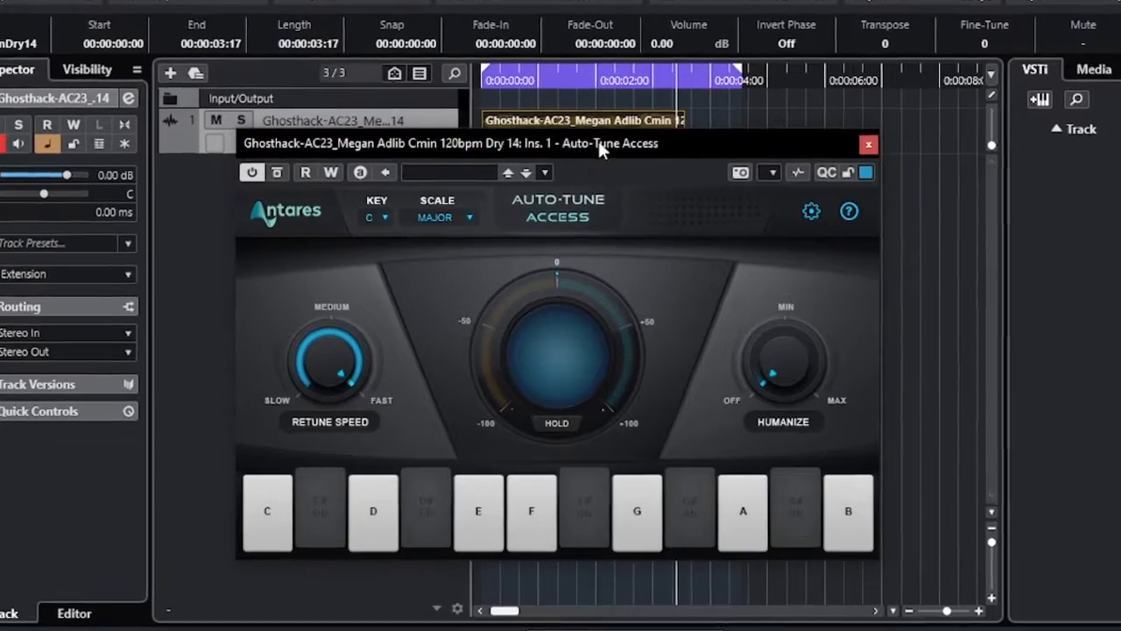
{"action": "left_click_drag", "start_coordinate": [598, 169], "coordinate": [587, 177]}
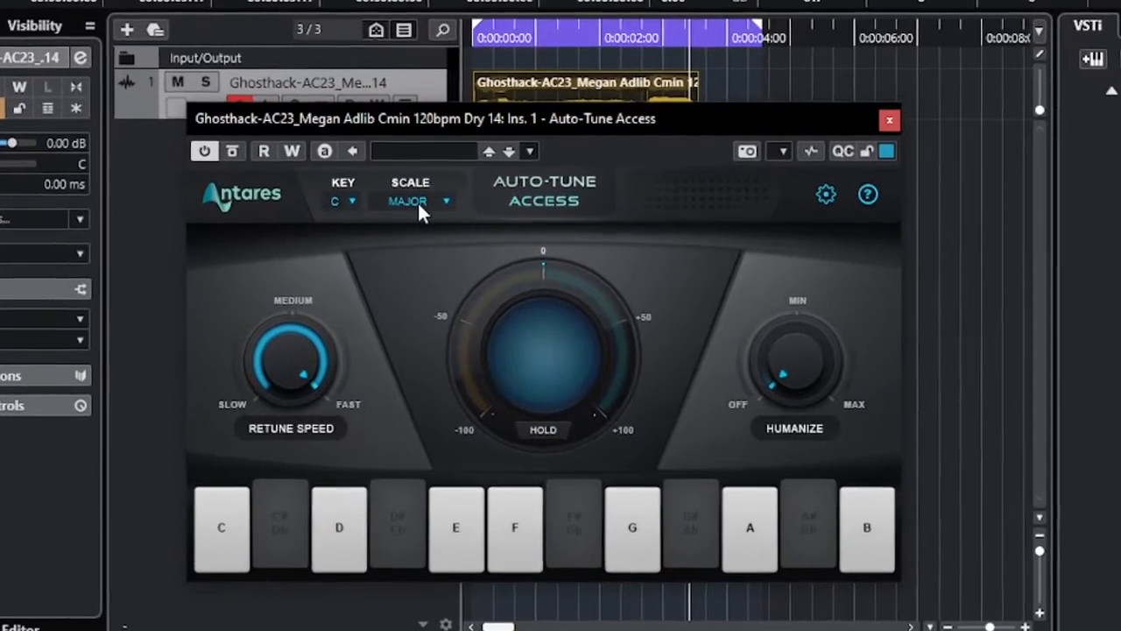
{"action": "left_click", "coordinate": [422, 223]}
{"action": "left_click", "coordinate": [409, 244]}
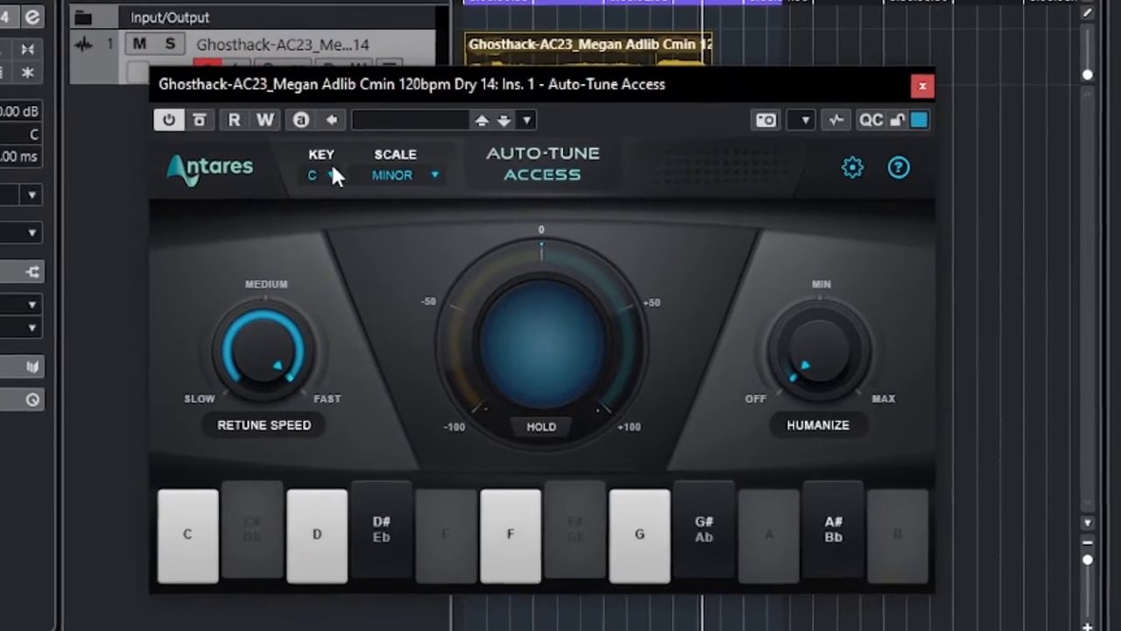
{"action": "left_click", "coordinate": [320, 169]}
{"action": "left_click", "coordinate": [307, 194]}
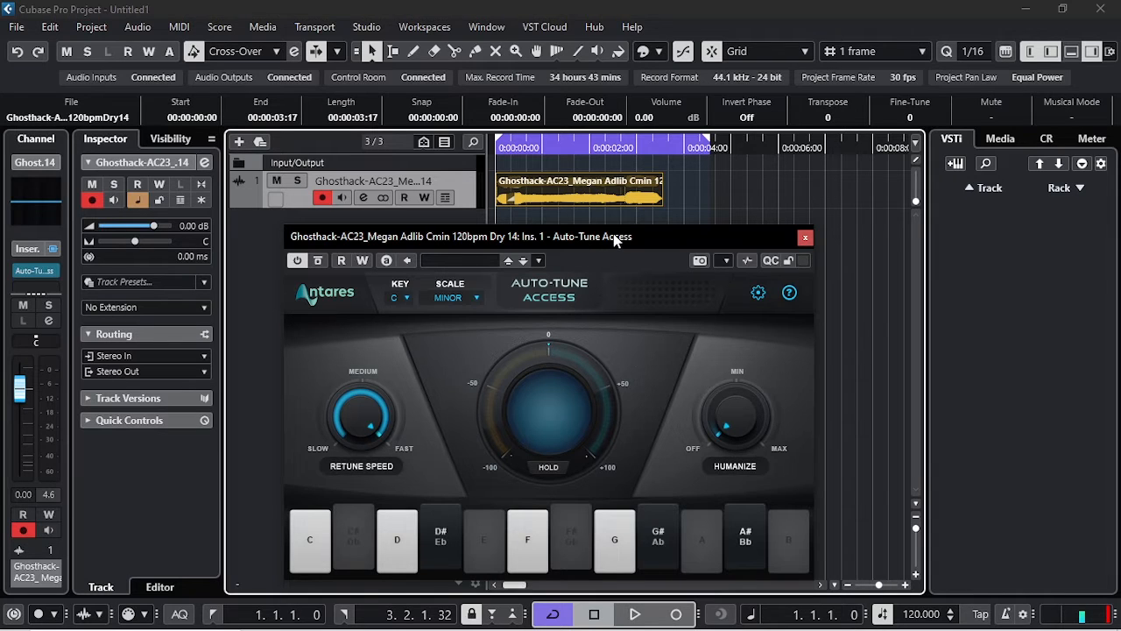
Step: Set Auto-Tune Access's Humanize to the Min mark and its Retune Speed to Medium
{"action": "key", "text": "space"}
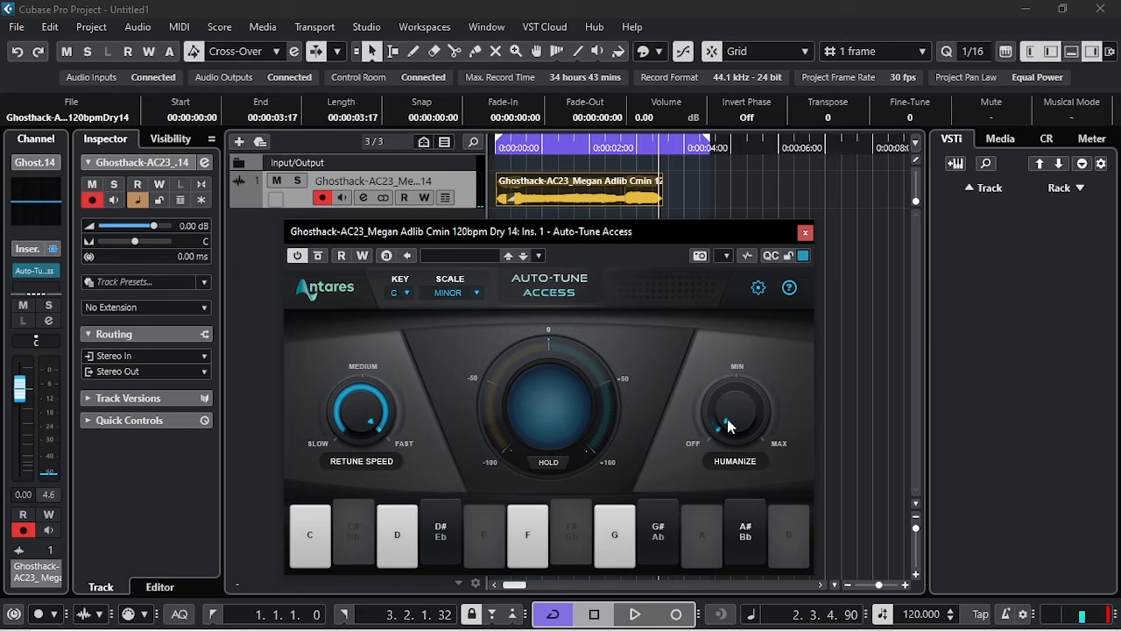
{"action": "left_click_drag", "start_coordinate": [727, 412], "coordinate": [727, 393]}
{"action": "left_click_drag", "start_coordinate": [566, 232], "coordinate": [575, 238]}
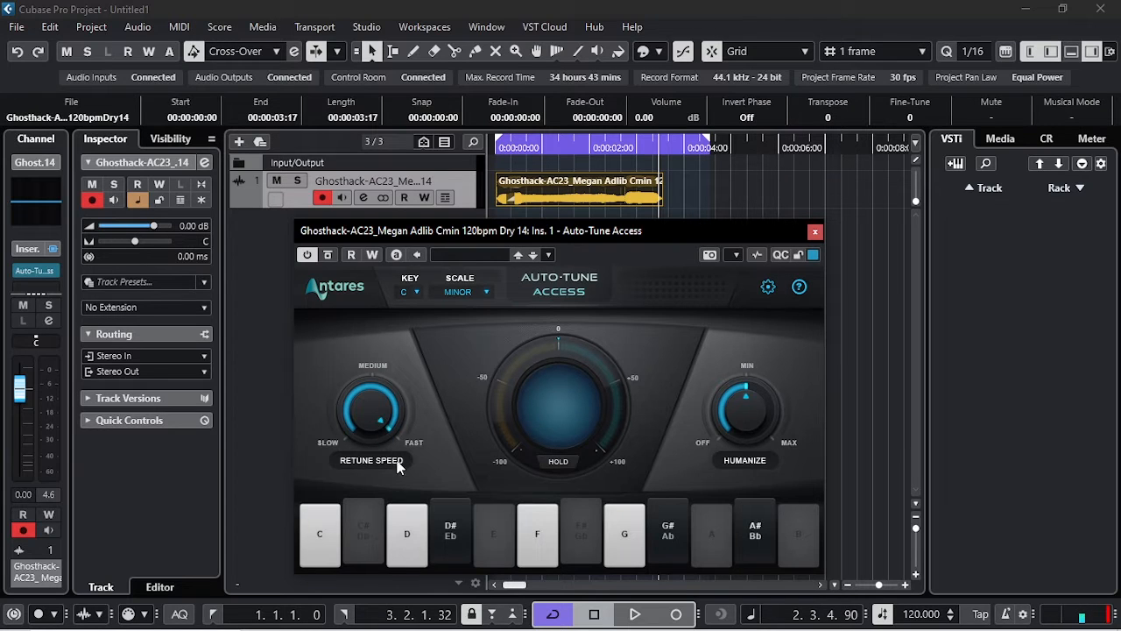
{"action": "left_click_drag", "start_coordinate": [388, 433], "coordinate": [420, 393]}
{"action": "left_click_drag", "start_coordinate": [601, 238], "coordinate": [612, 241]}
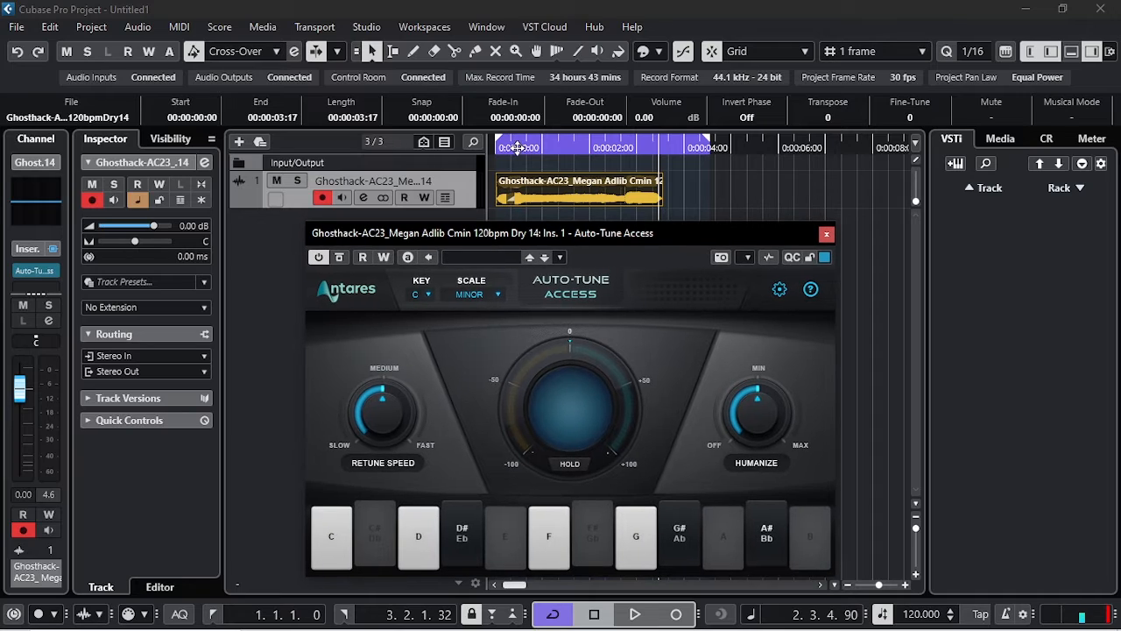
Step: Play the vocal through Auto-Tune Access to hear the correction, and close the plug-in window
{"action": "key", "text": "space"}
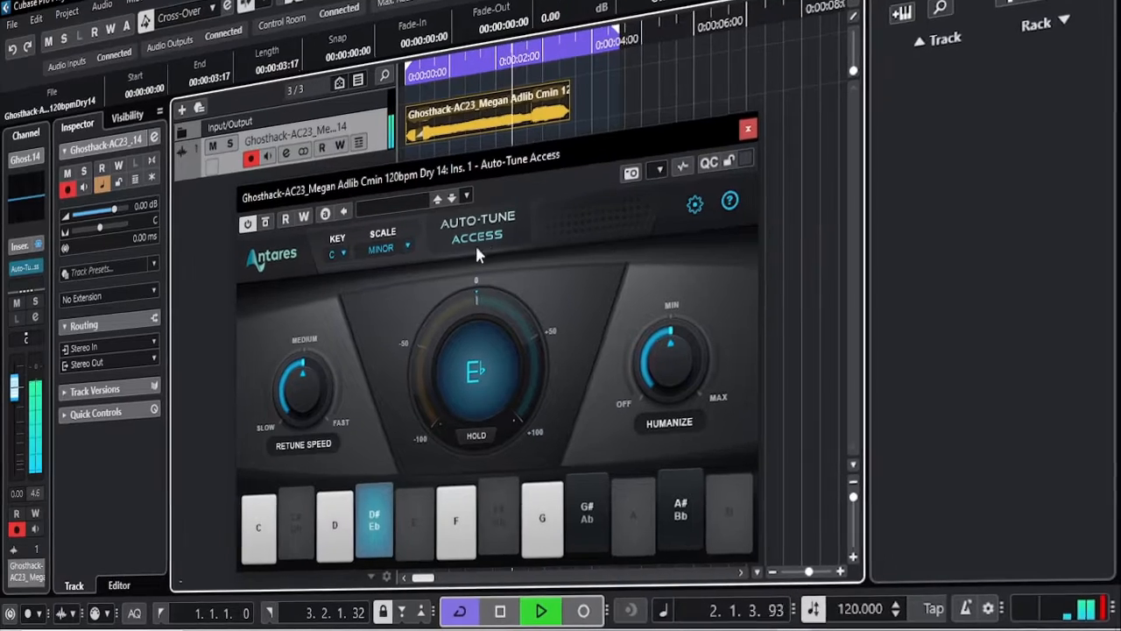
{"action": "key", "text": "space"}
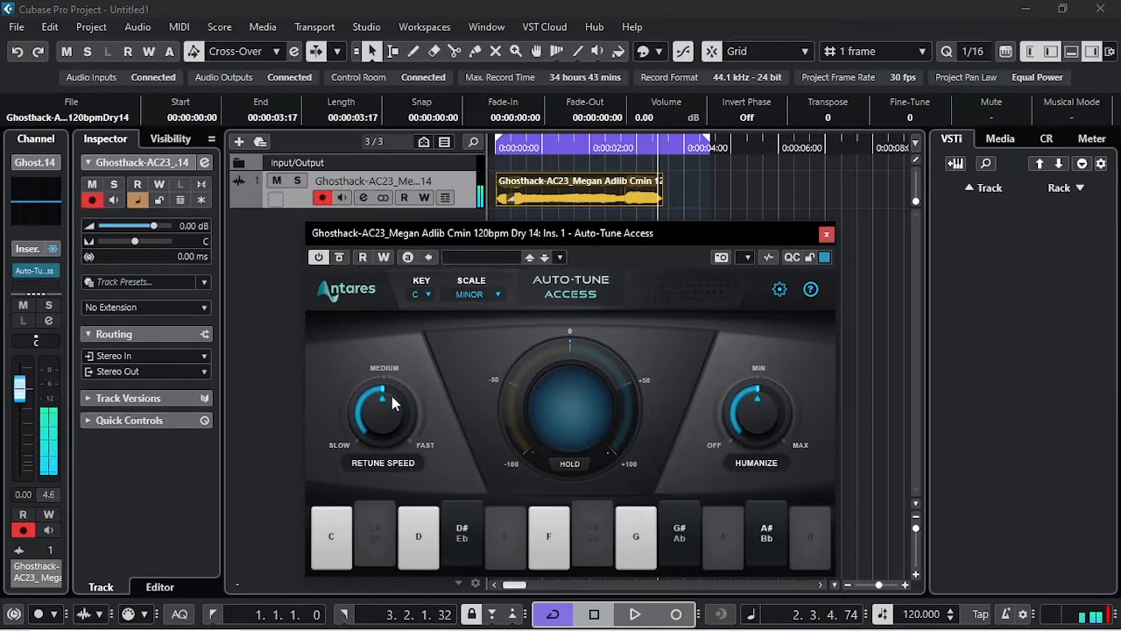
{"action": "left_click_drag", "start_coordinate": [653, 242], "coordinate": [645, 206]}
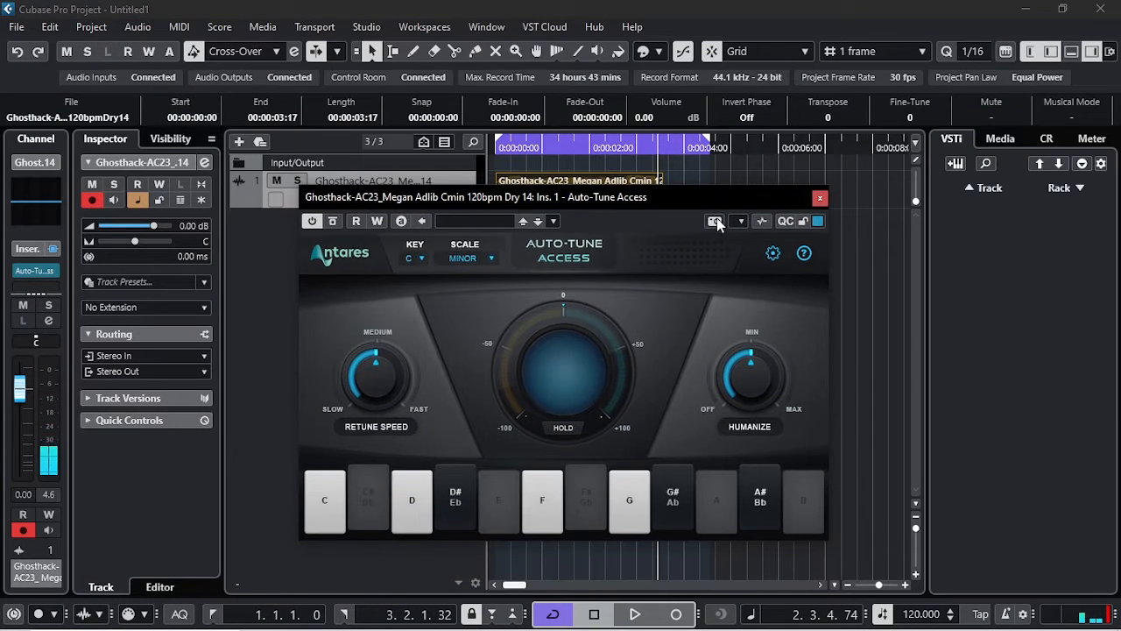
{"action": "left_click", "coordinate": [820, 200]}
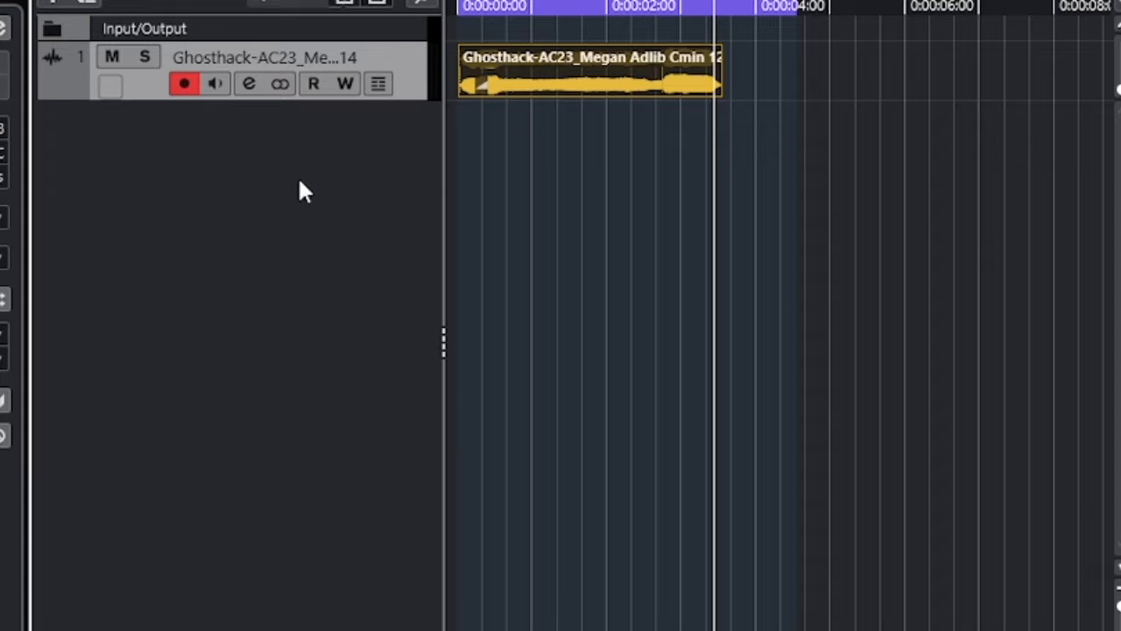
Step: Add an effect track with ValhallaVintageVerb to the selected vocal track and close the reverb window
{"action": "right_click", "coordinate": [300, 183]}
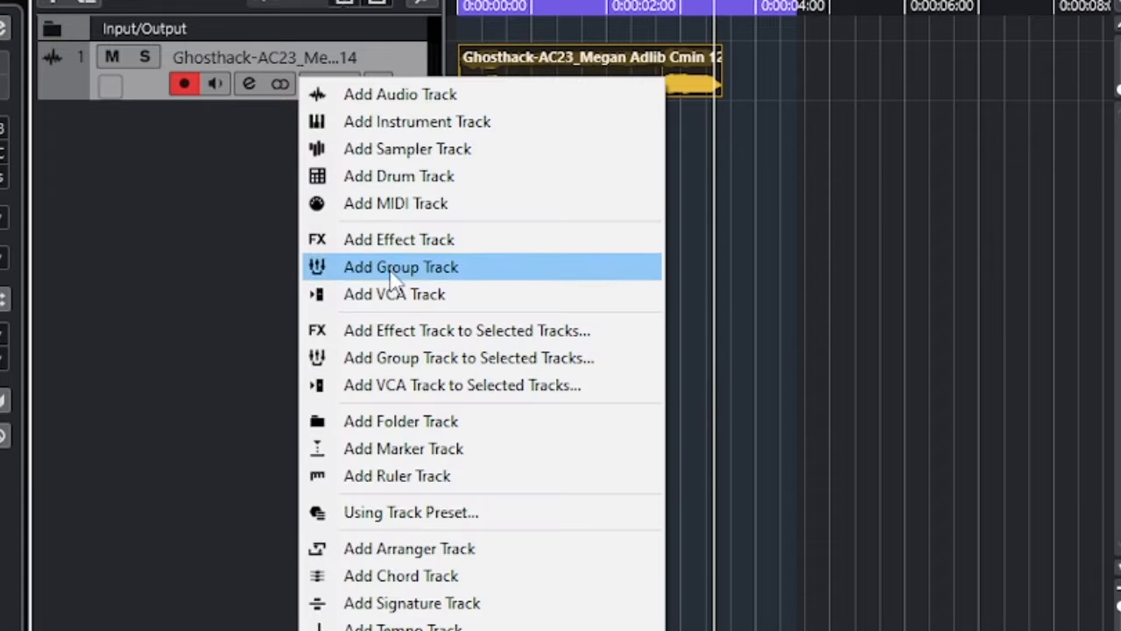
{"action": "left_click", "coordinate": [429, 341]}
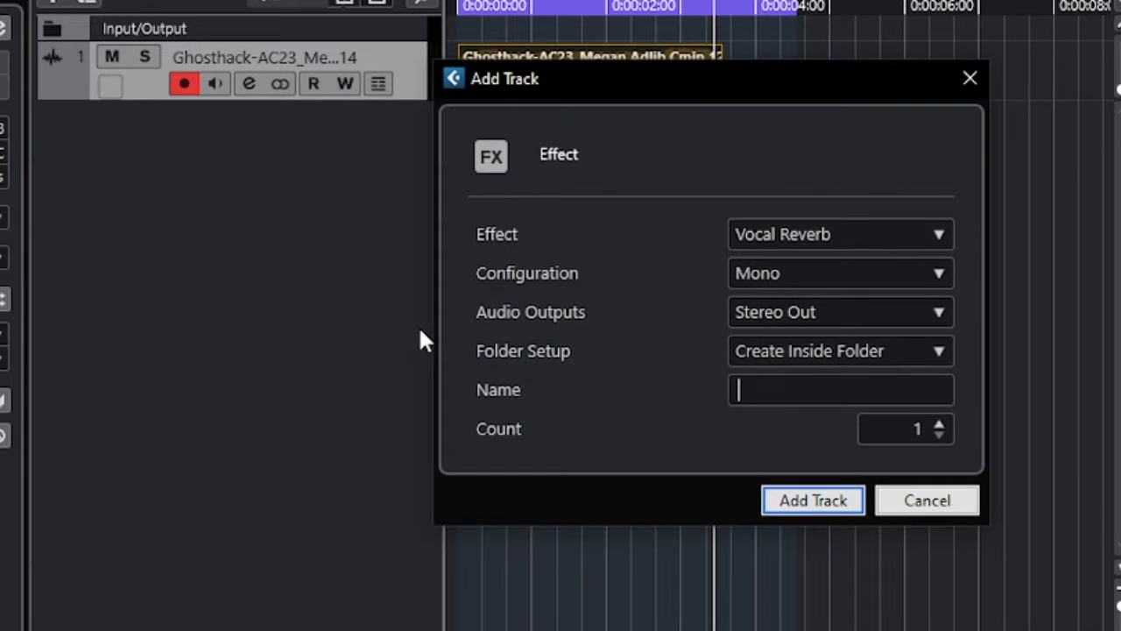
{"action": "left_click", "coordinate": [860, 233]}
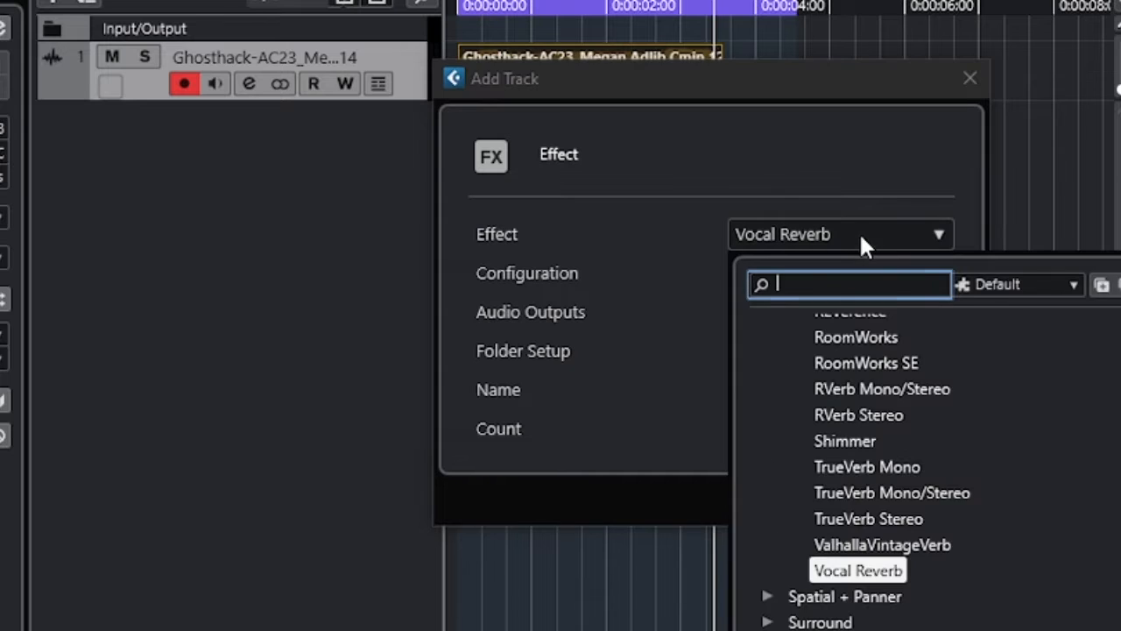
{"action": "left_click", "coordinate": [887, 546]}
{"action": "left_click", "coordinate": [821, 507]}
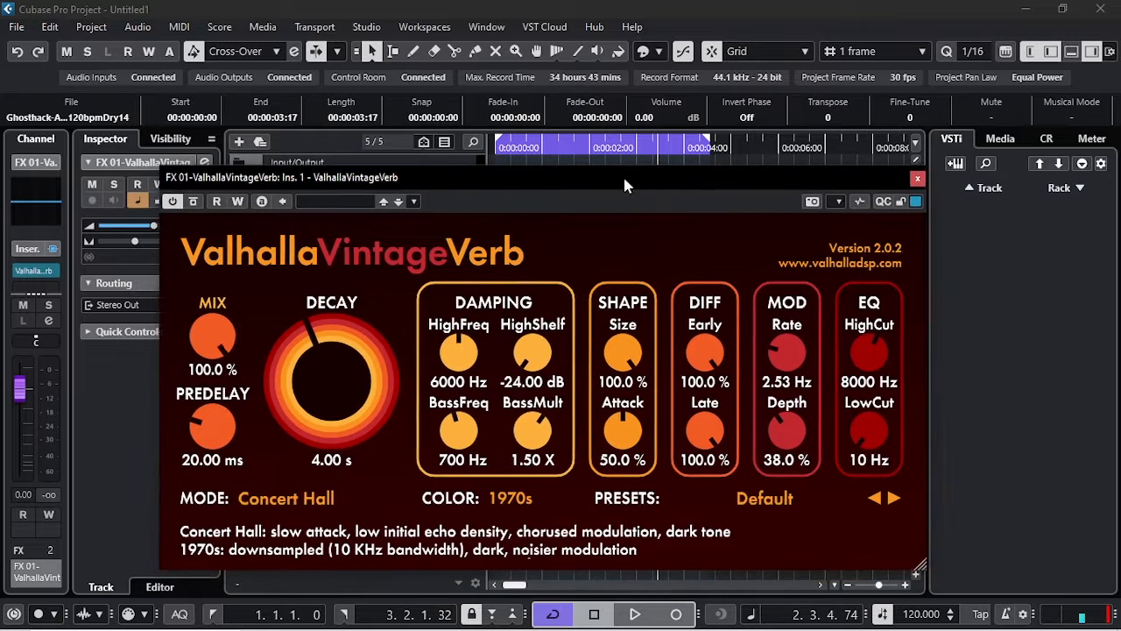
{"action": "left_click", "coordinate": [914, 180]}
Step: Examine the ValhallaVintageVerb send in the vocal track's channel settings, and close them
{"action": "left_click", "coordinate": [438, 207]}
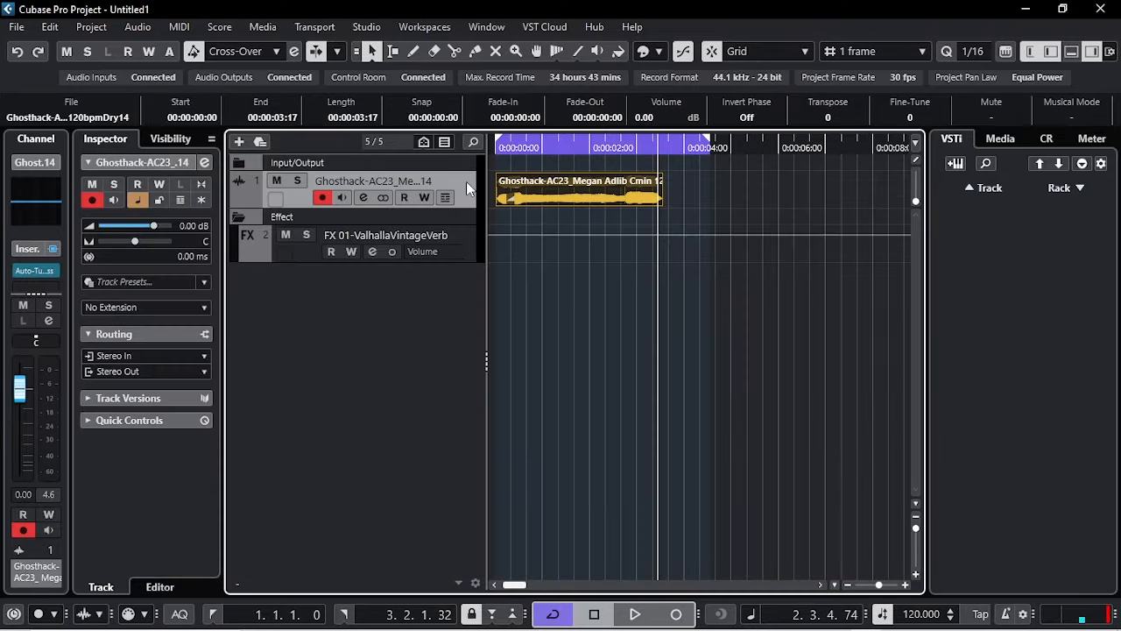
{"action": "left_click", "coordinate": [204, 165]}
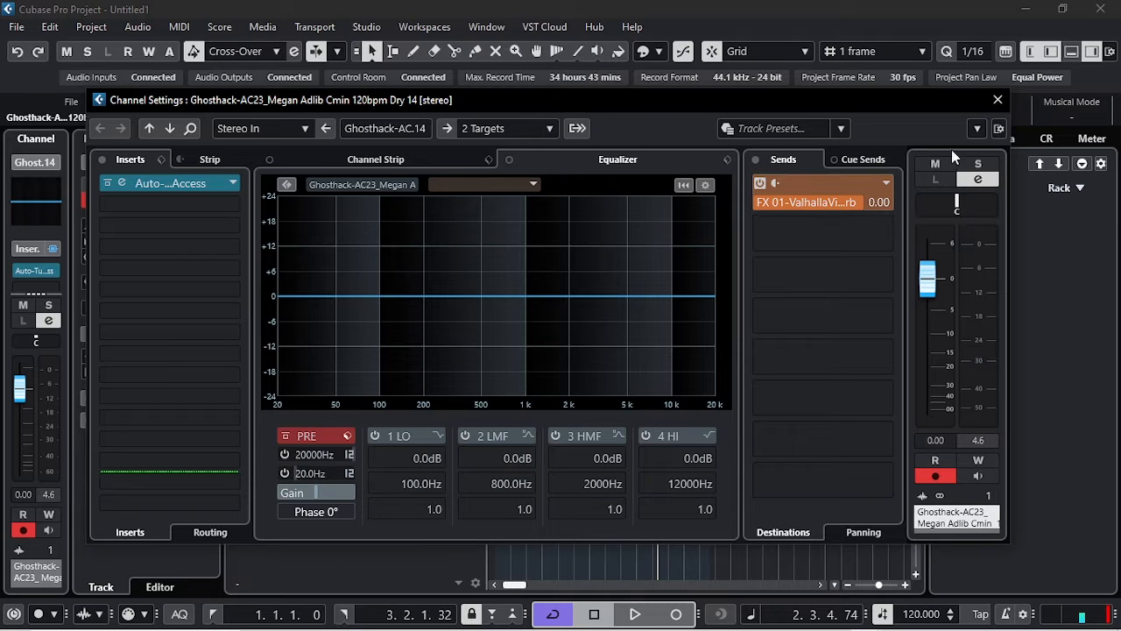
{"action": "left_click", "coordinate": [997, 99]}
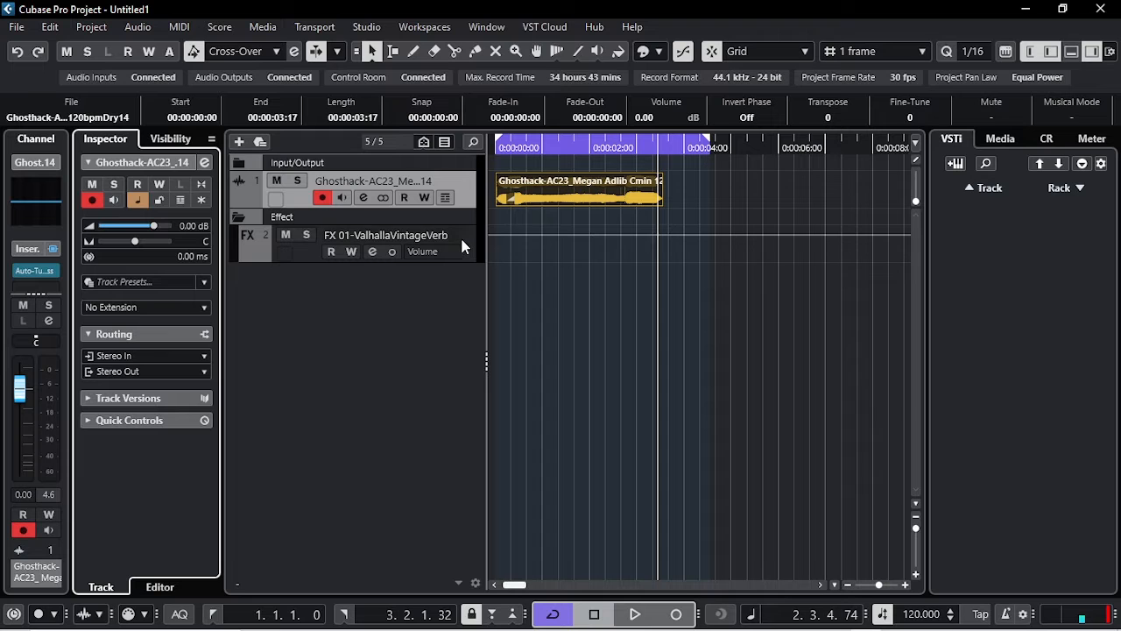
Step: Delete the ValhallaVintageVerb effect track together with its data
{"action": "right_click", "coordinate": [462, 242]}
{"action": "left_click", "coordinate": [499, 310]}
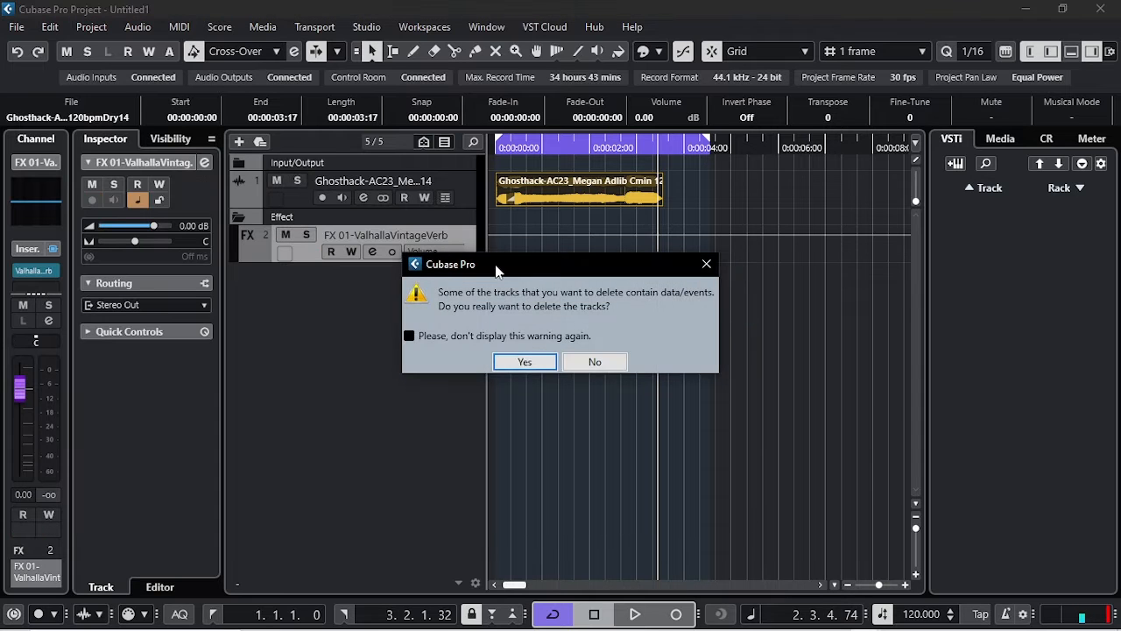
{"action": "left_click", "coordinate": [520, 359]}
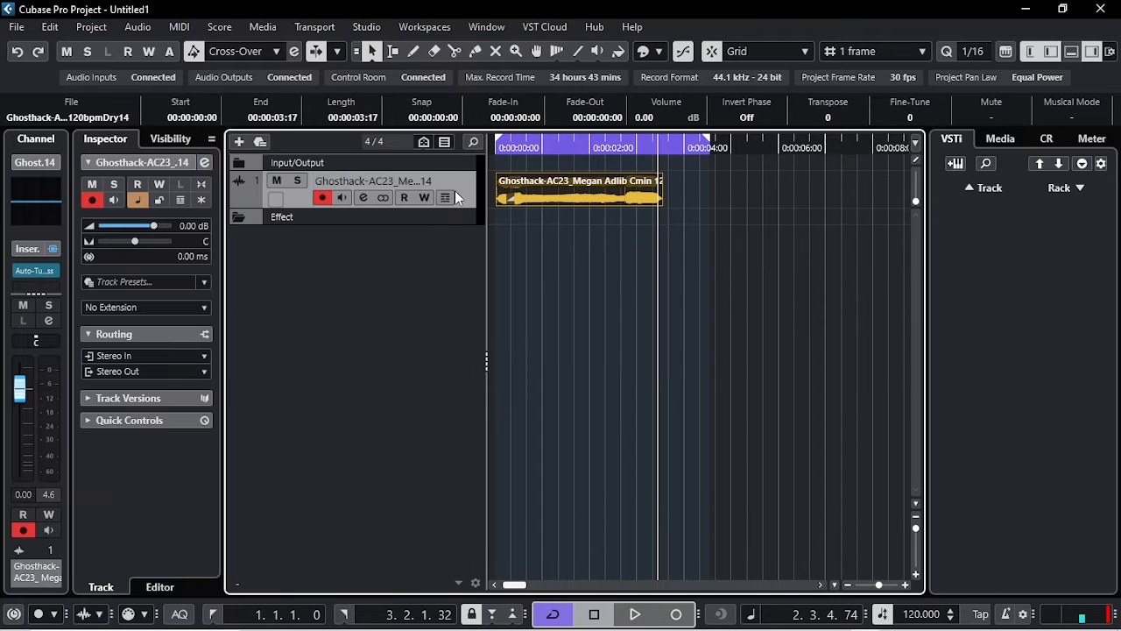
Step: Insert ValhallaVintageVerb in insert slot 12 of the vocal track and close the channel settings, keeping the reverb open
{"action": "left_click", "coordinate": [207, 164]}
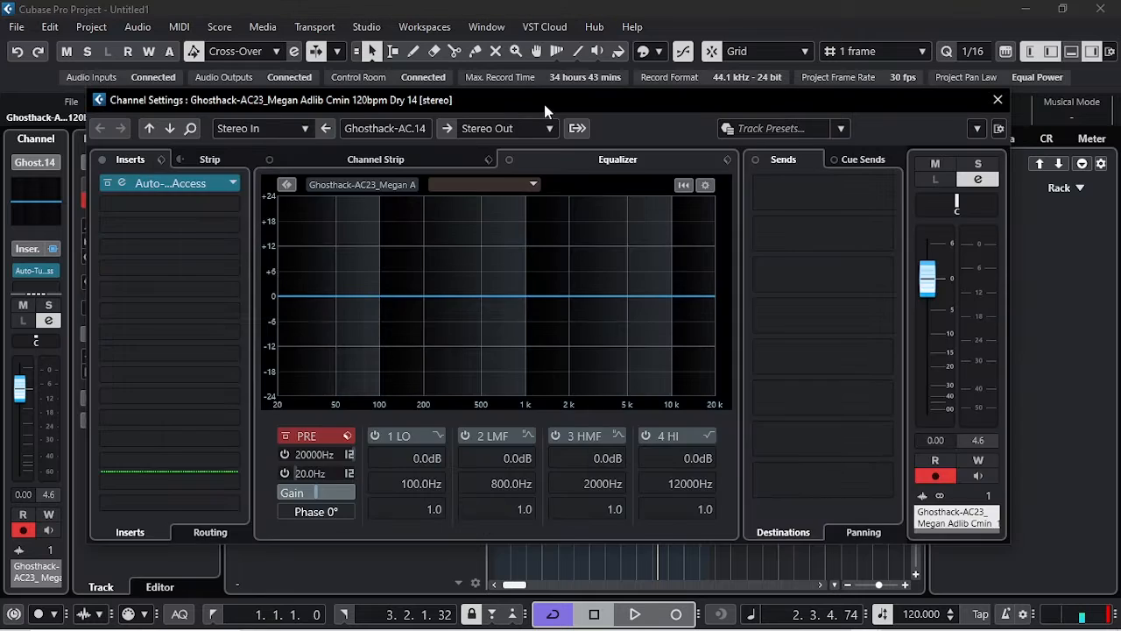
{"action": "left_click_drag", "start_coordinate": [545, 110], "coordinate": [563, 101]}
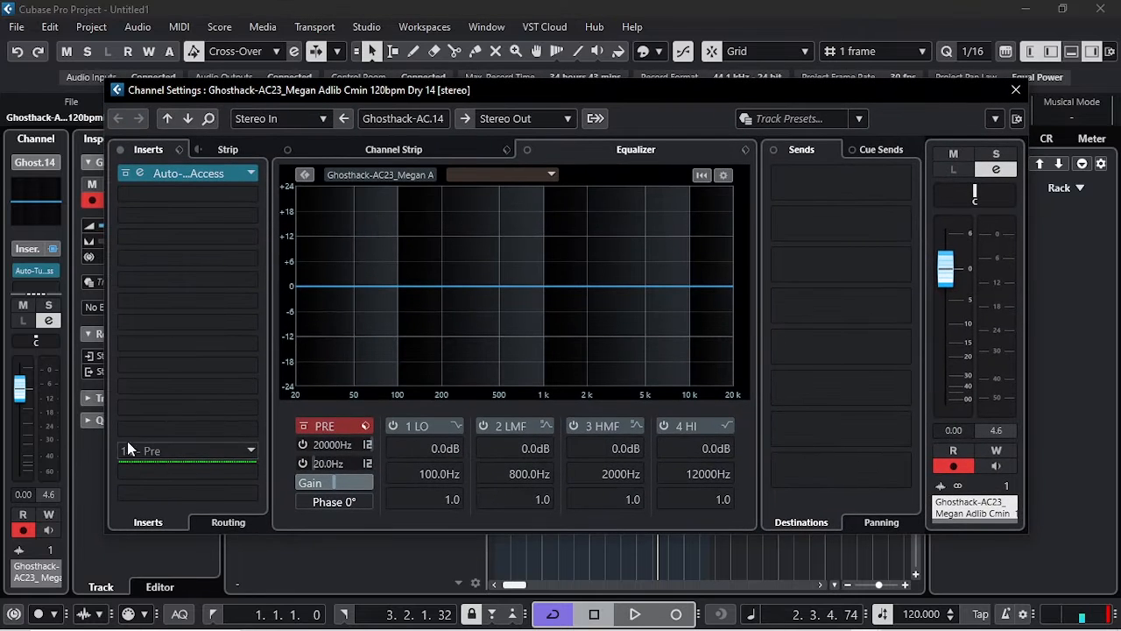
{"action": "left_click", "coordinate": [164, 410]}
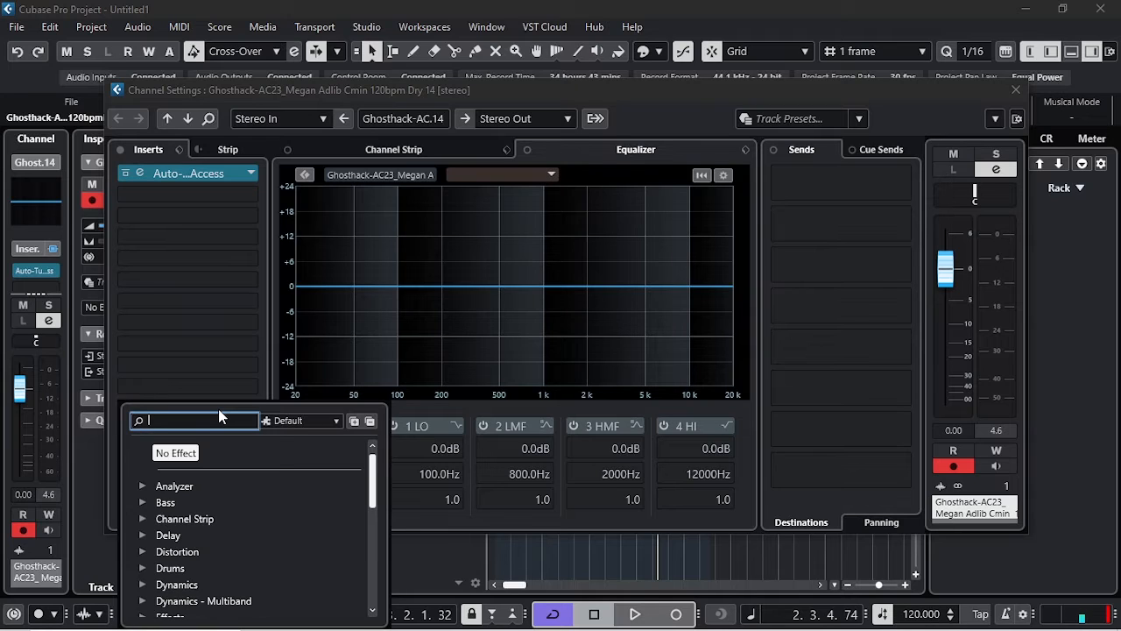
{"action": "type", "text": "val"}
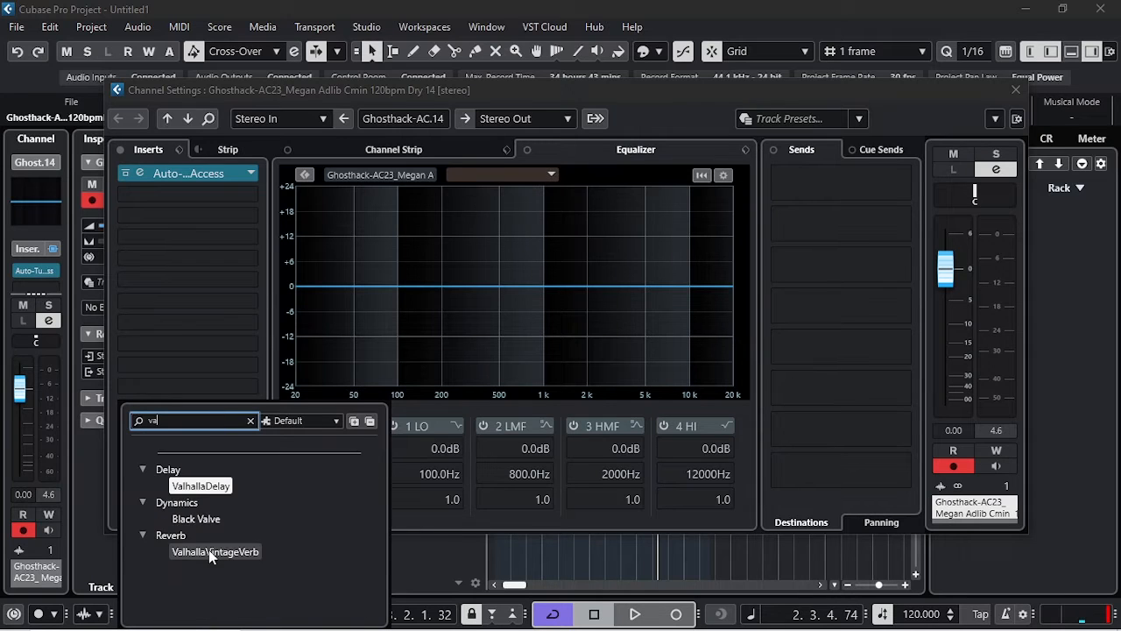
{"action": "left_click", "coordinate": [260, 546]}
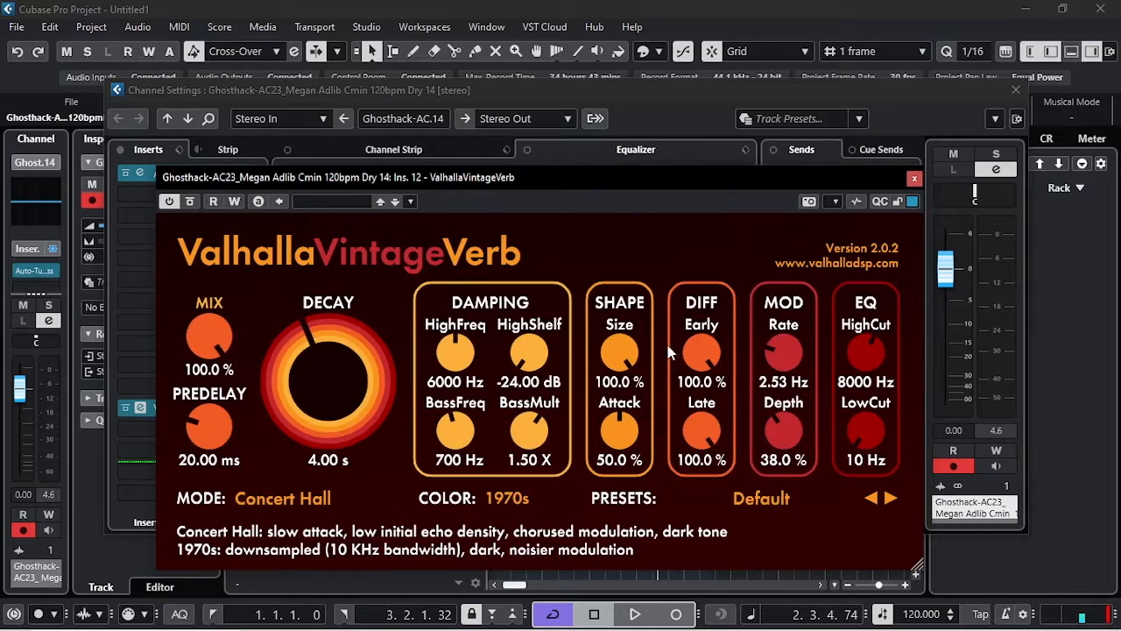
{"action": "left_click_drag", "start_coordinate": [580, 178], "coordinate": [606, 165]}
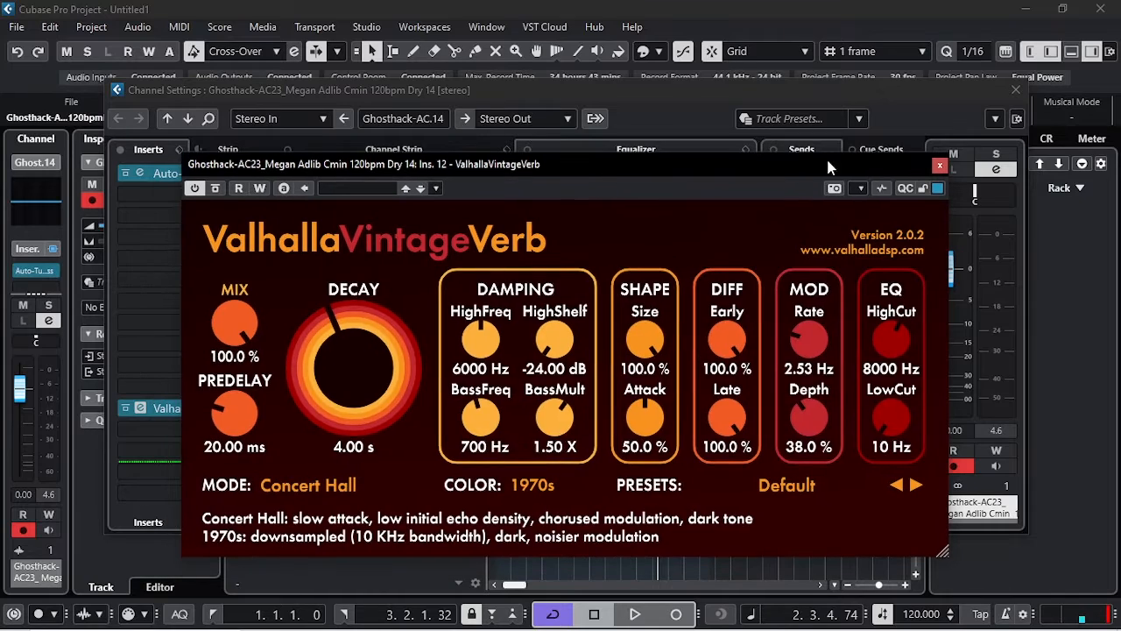
{"action": "left_click", "coordinate": [1016, 90]}
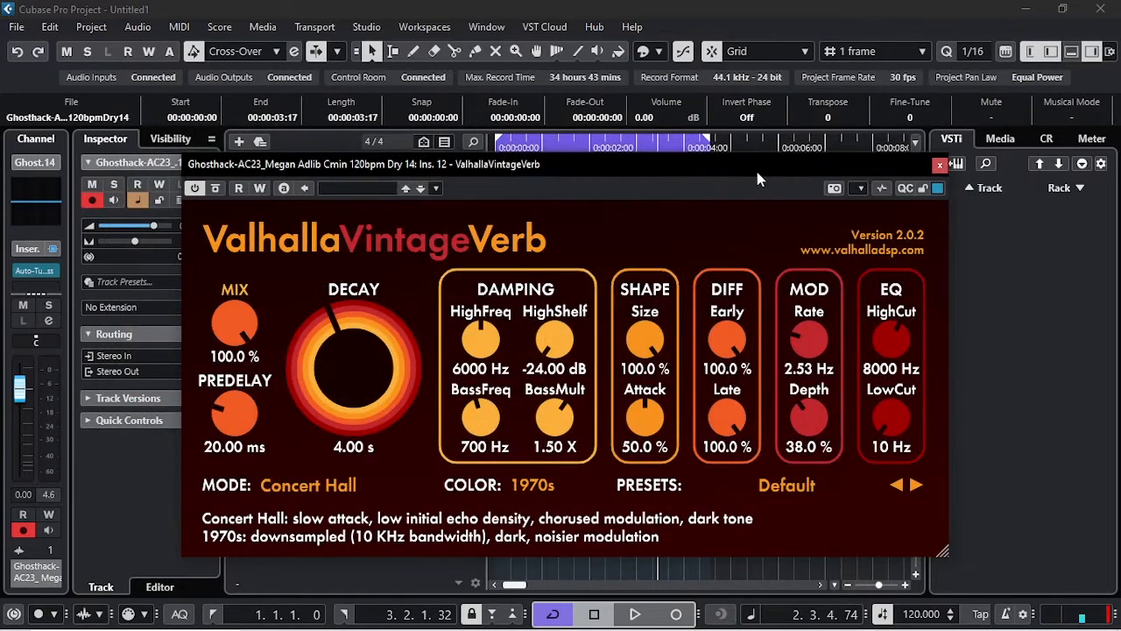
{"action": "mouse_move", "coordinate": [757, 174]}
{"action": "left_mouse_down"}
{"action": "mouse_move", "coordinate": [784, 275]}
{"action": "mouse_move", "coordinate": [785, 155]}
{"action": "mouse_move", "coordinate": [757, 172]}
{"action": "mouse_move", "coordinate": [765, 166]}
{"action": "left_mouse_up"}
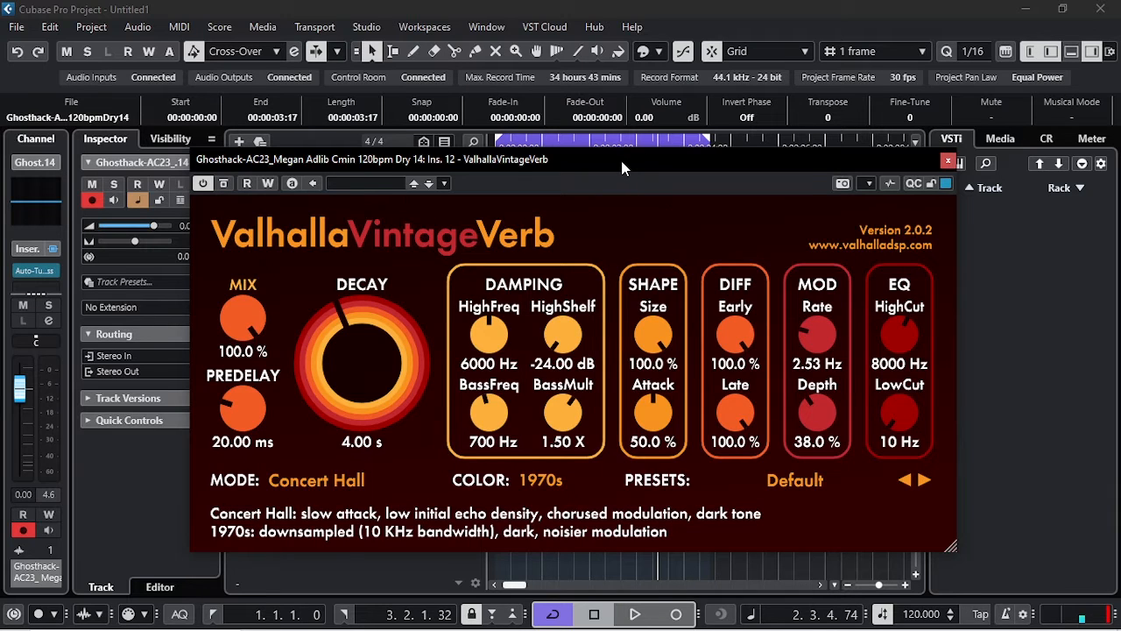
{"action": "left_click_drag", "start_coordinate": [622, 163], "coordinate": [608, 172]}
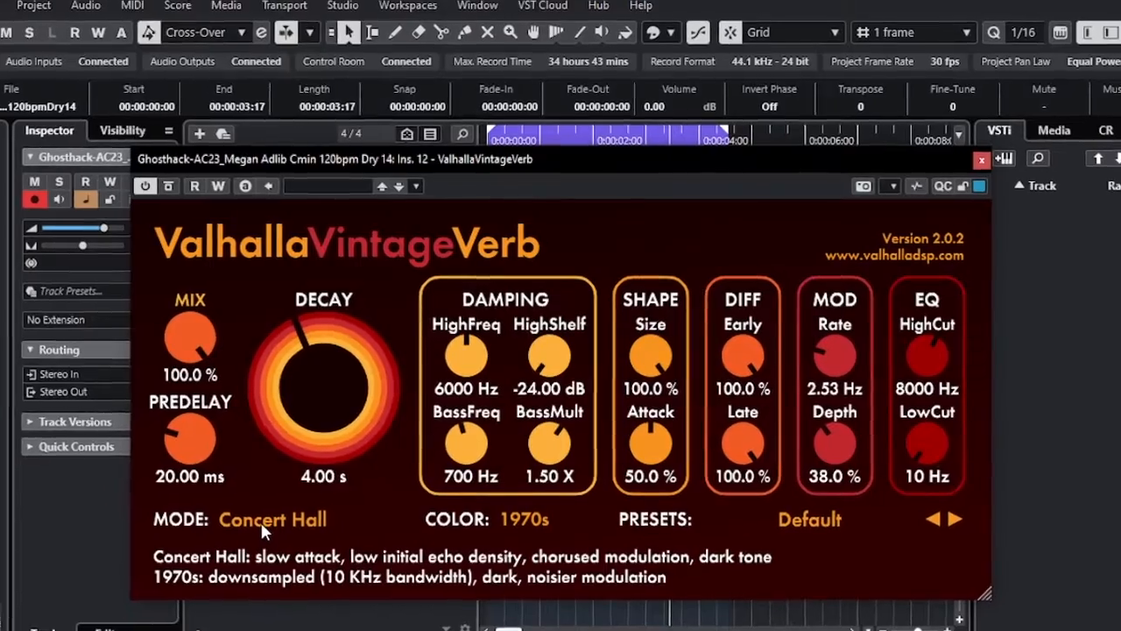
Step: Set the reverb to Plate mode with a decay of 2.14 s and a predelay of 29.60 ms
{"action": "left_click", "coordinate": [260, 520]}
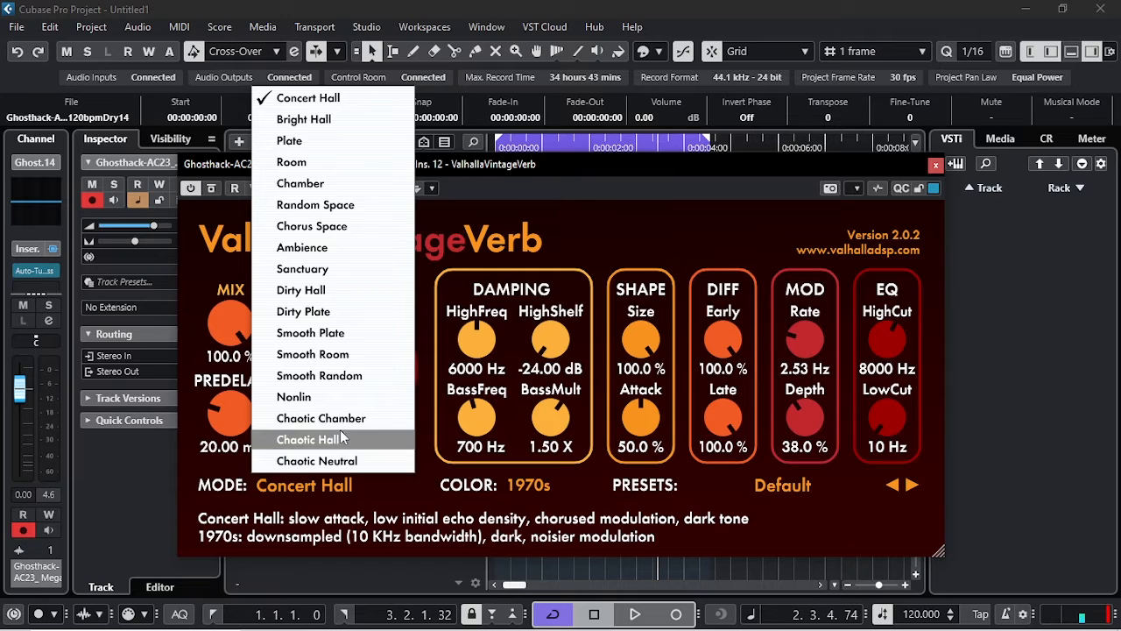
{"action": "left_click", "coordinate": [328, 143]}
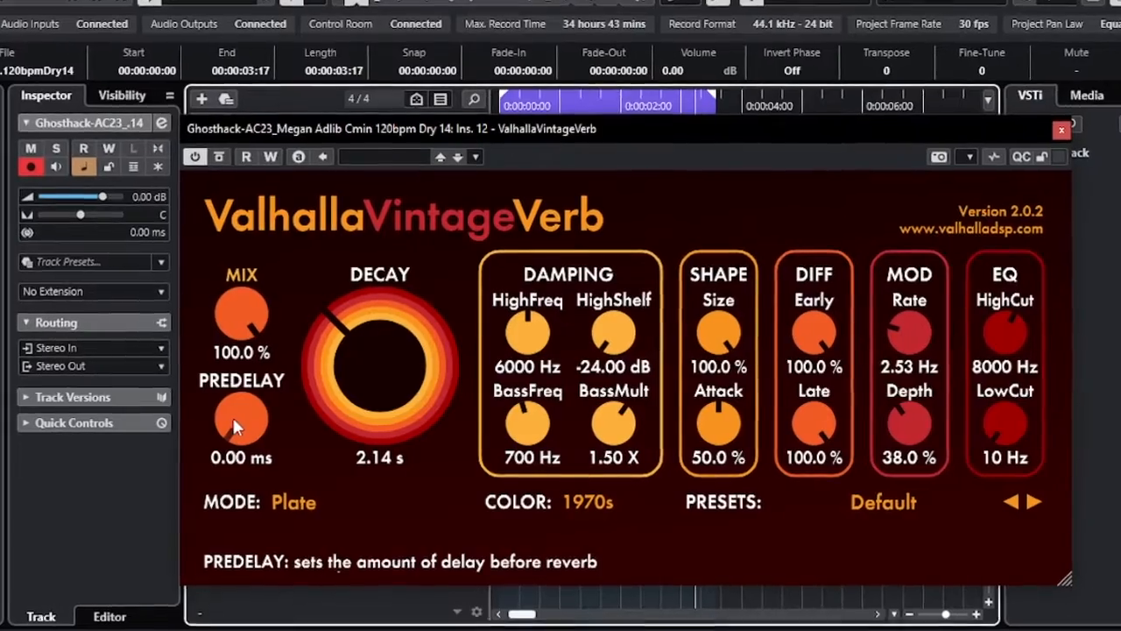
{"action": "left_click_drag", "start_coordinate": [239, 421], "coordinate": [159, 388]}
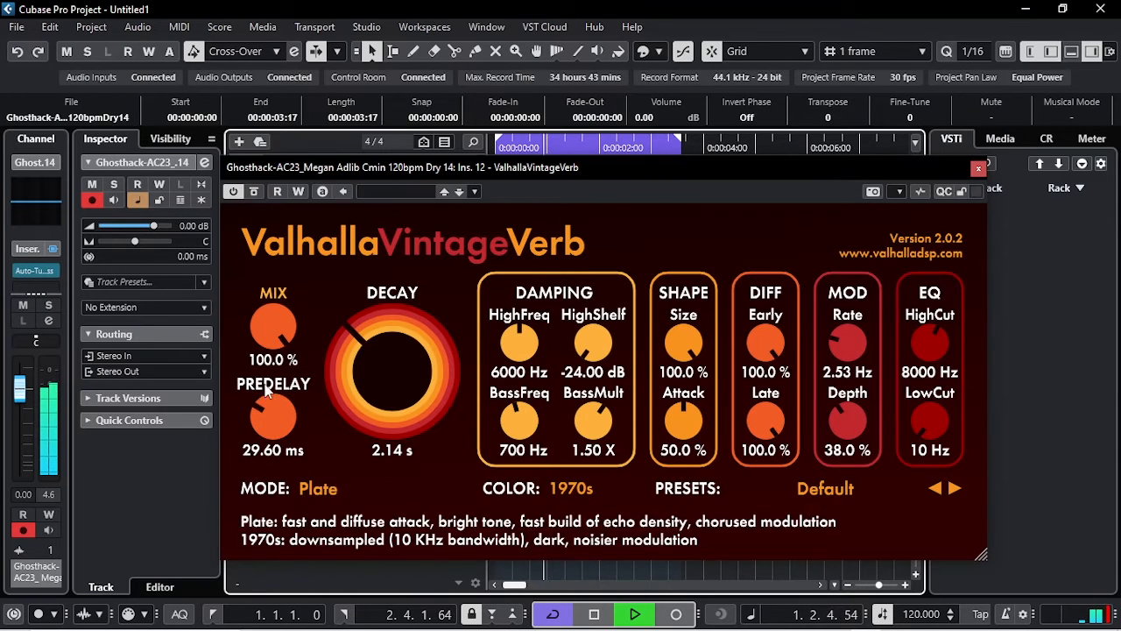
Step: Raise the reverb's predelay to 150.35 ms and on to 477.09 ms during playback, and stop playback
{"action": "left_click_drag", "start_coordinate": [270, 418], "coordinate": [273, 366]}
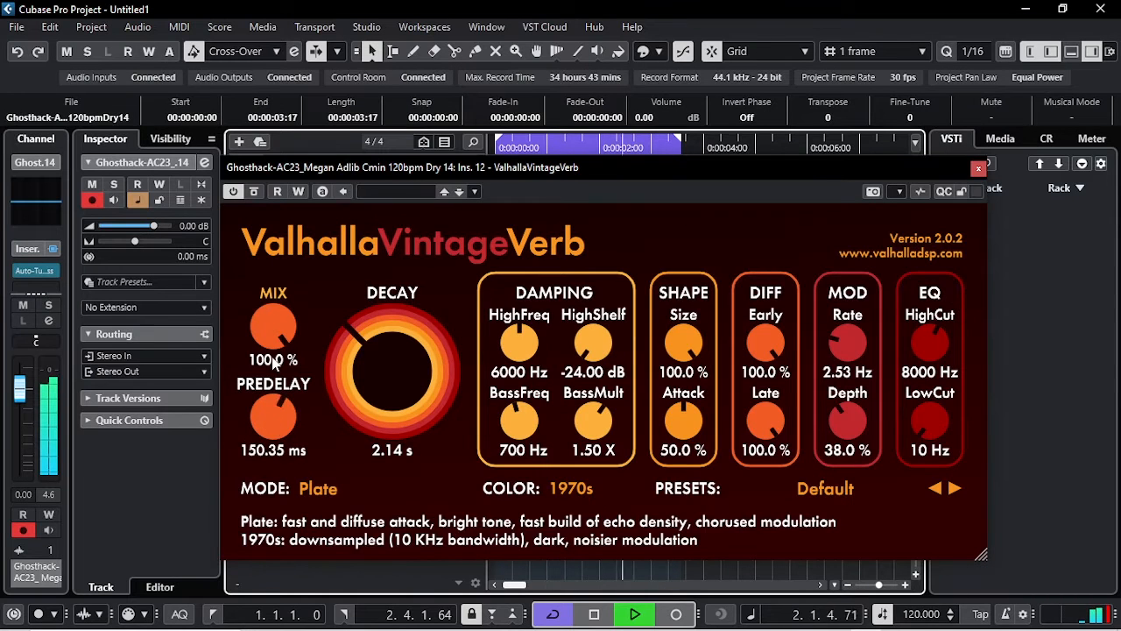
{"action": "left_click_drag", "start_coordinate": [277, 425], "coordinate": [282, 375]}
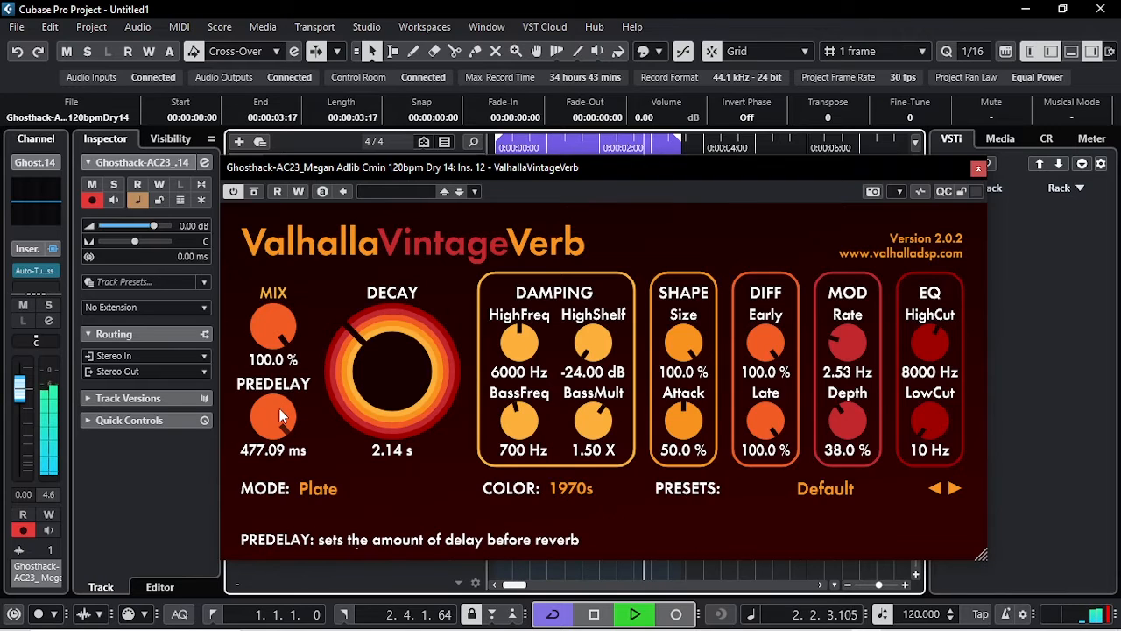
{"action": "key", "text": "space"}
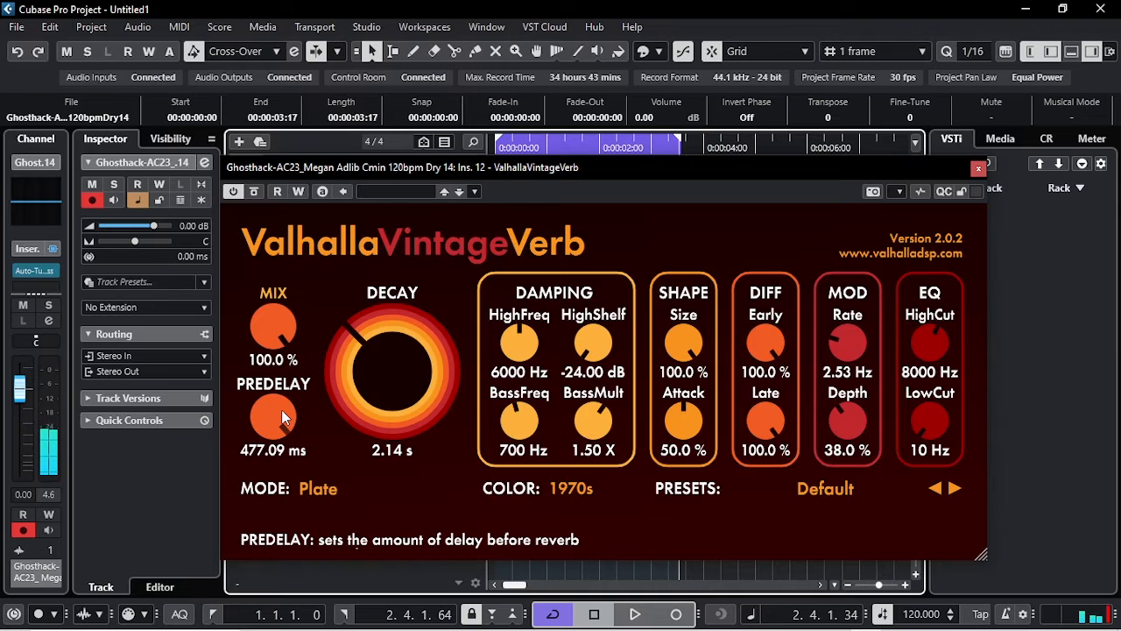
Step: Audition the vocal with the predelay at 0.00 ms, stop playback, and raise the predelay to 17.50 ms
{"action": "mouse_move", "coordinate": [282, 410]}
{"action": "left_mouse_down"}
{"action": "mouse_move", "coordinate": [290, 454]}
{"action": "mouse_move", "coordinate": [278, 490]}
{"action": "mouse_move", "coordinate": [279, 429]}
{"action": "left_mouse_up"}
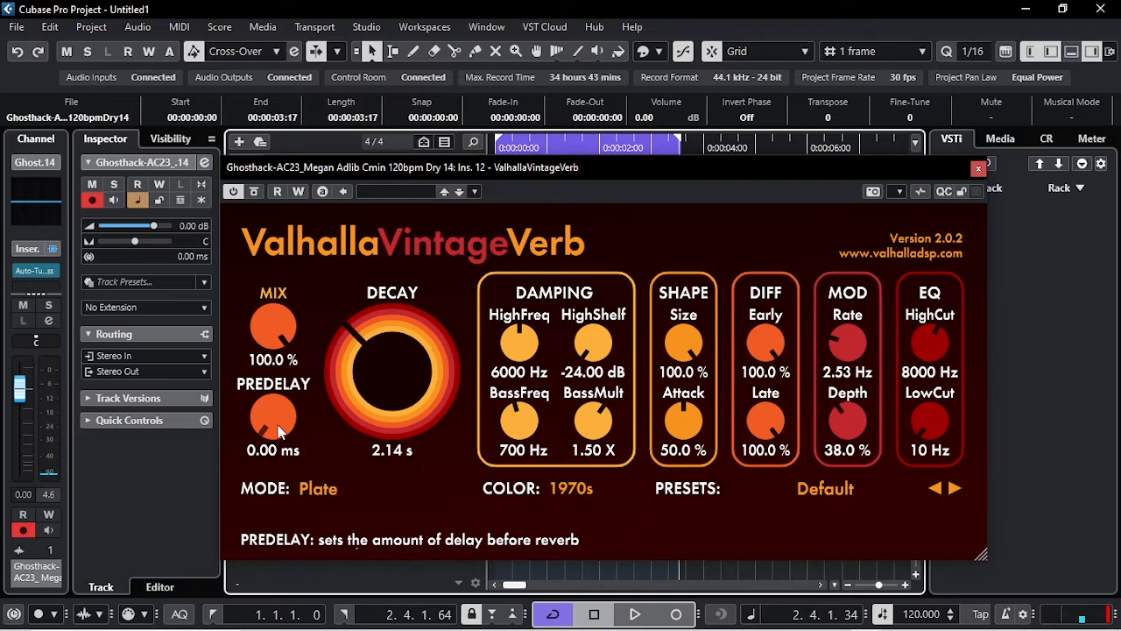
{"action": "key", "text": "space"}
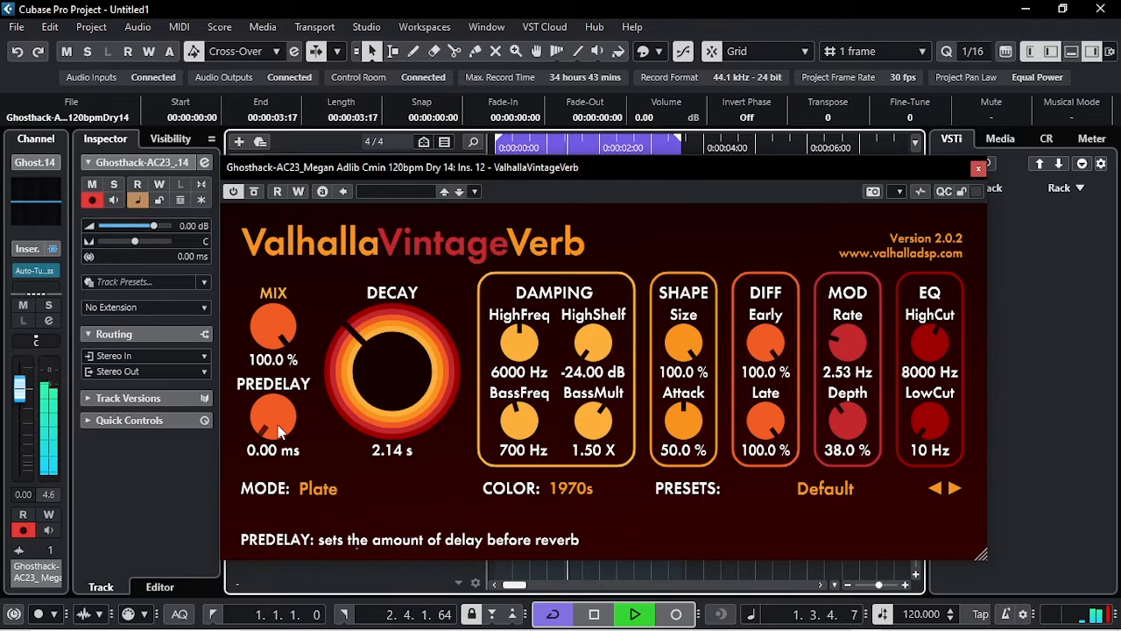
{"action": "key", "text": "space"}
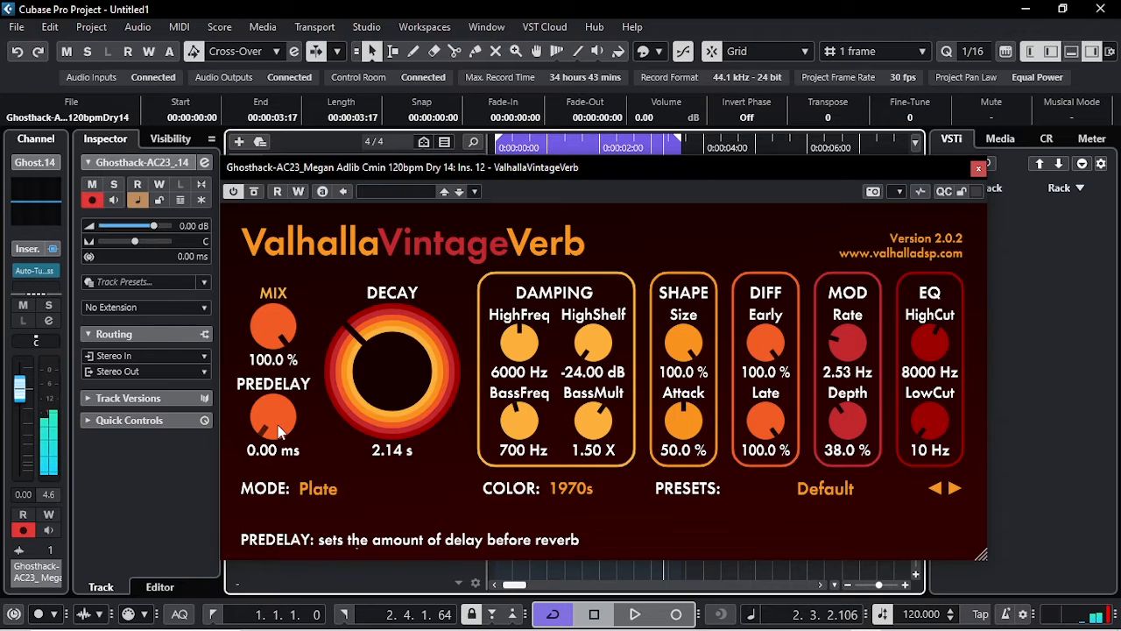
{"action": "left_click_drag", "start_coordinate": [279, 430], "coordinate": [273, 405]}
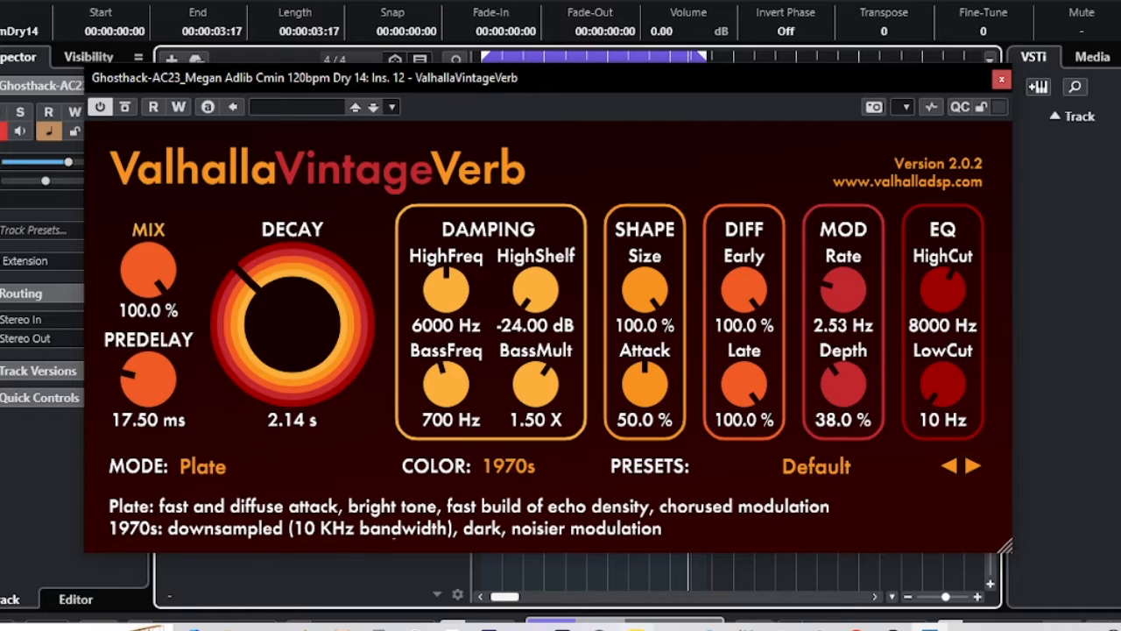
Step: Switch to Calculator and divide 6000 by the project tempo of 120, moving the calculator window aside
{"action": "left_click", "coordinate": [379, 627]}
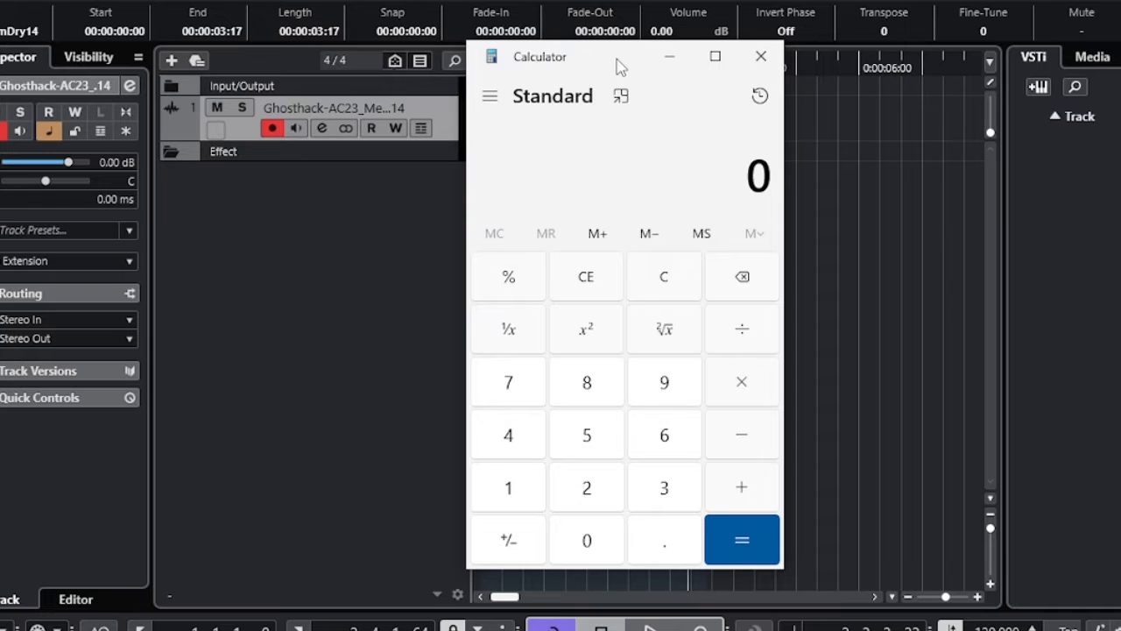
{"action": "left_click_drag", "start_coordinate": [619, 67], "coordinate": [541, 66]}
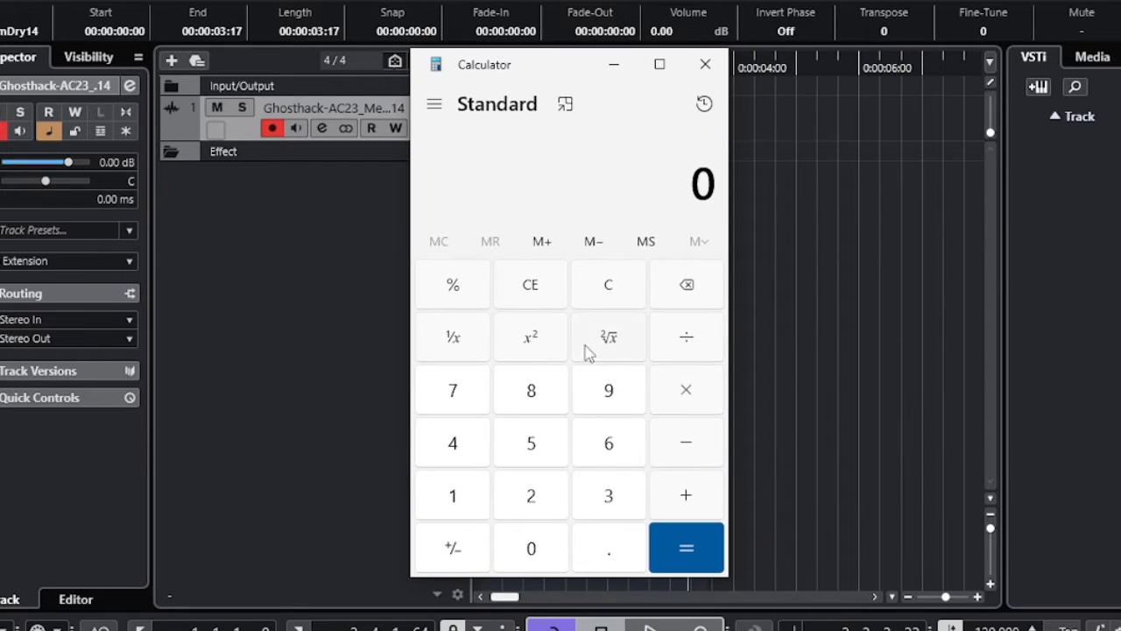
{"action": "left_click", "coordinate": [611, 441]}
{"action": "left_click", "coordinate": [541, 544]}
{"action": "left_click", "coordinate": [541, 545]}
{"action": "left_click", "coordinate": [542, 545]}
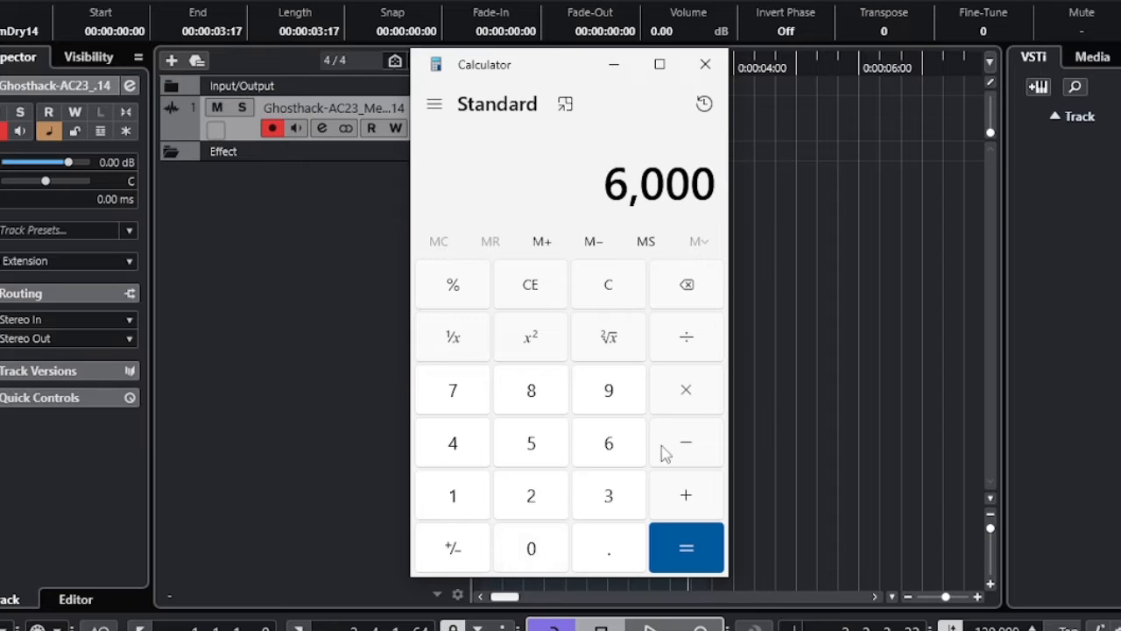
{"action": "left_click", "coordinate": [700, 344]}
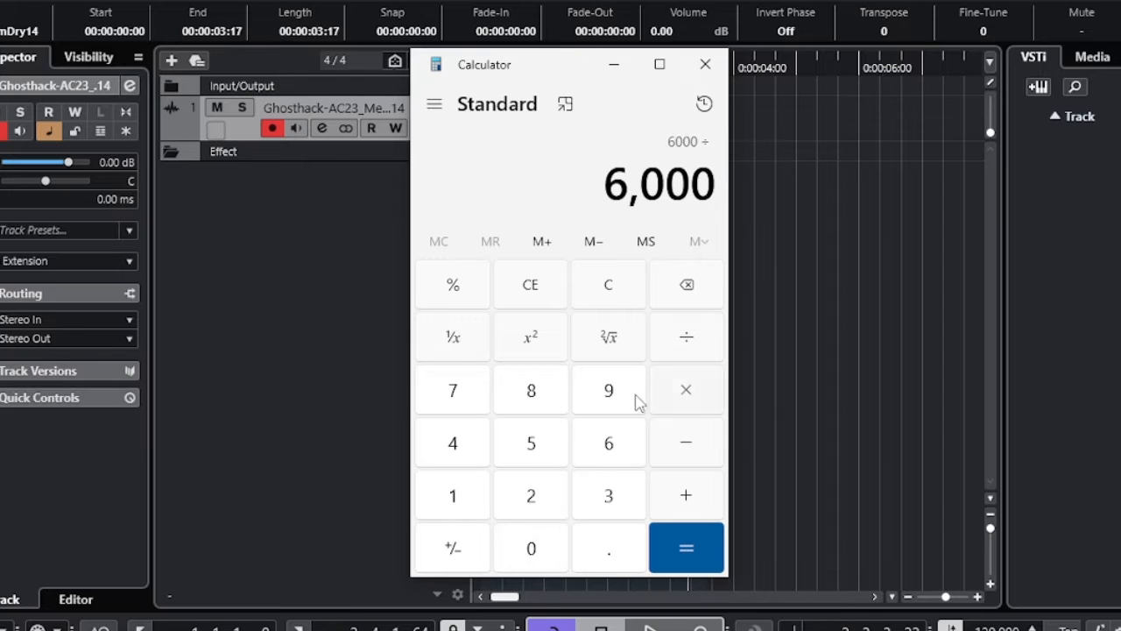
{"action": "left_click", "coordinate": [473, 502]}
{"action": "left_click", "coordinate": [534, 508]}
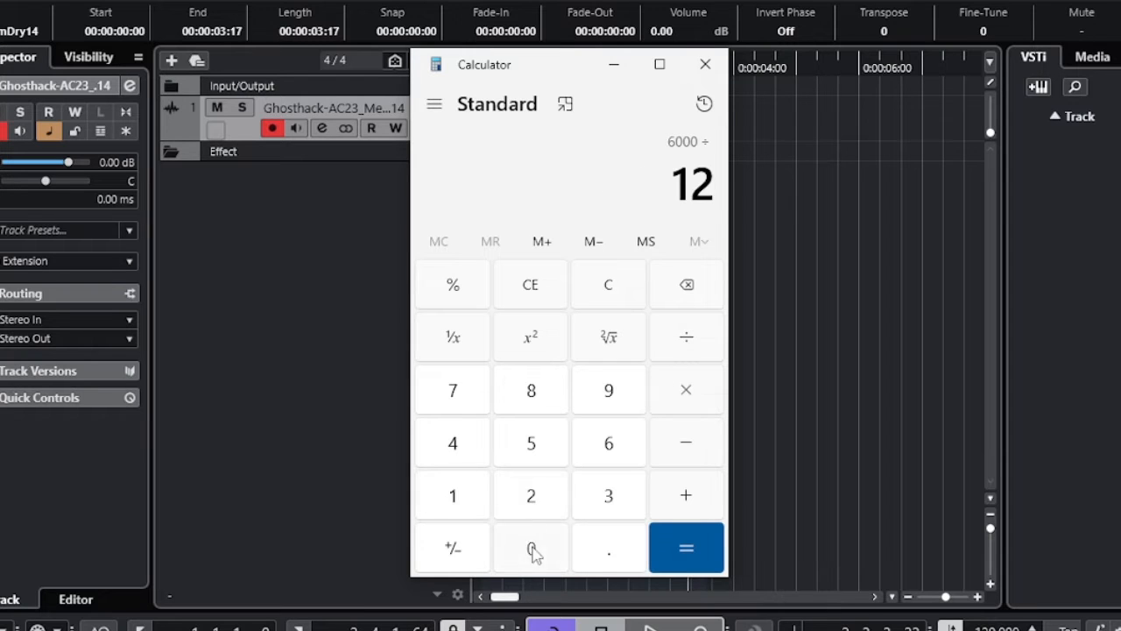
{"action": "left_click", "coordinate": [533, 550]}
{"action": "left_click", "coordinate": [688, 552]}
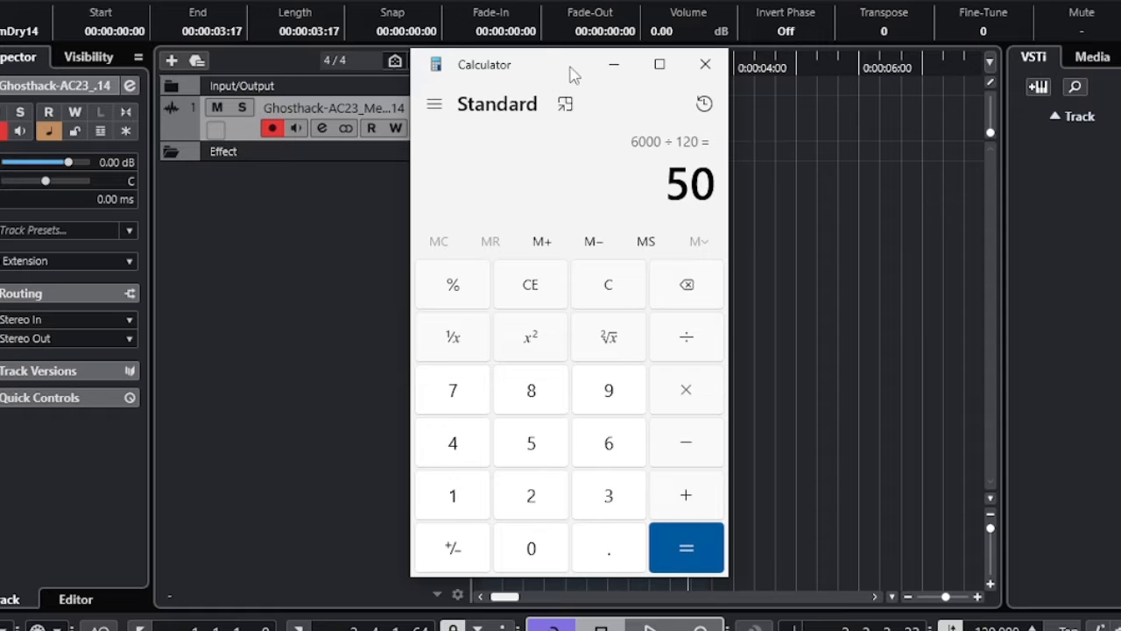
{"action": "left_click_drag", "start_coordinate": [573, 75], "coordinate": [806, 79]}
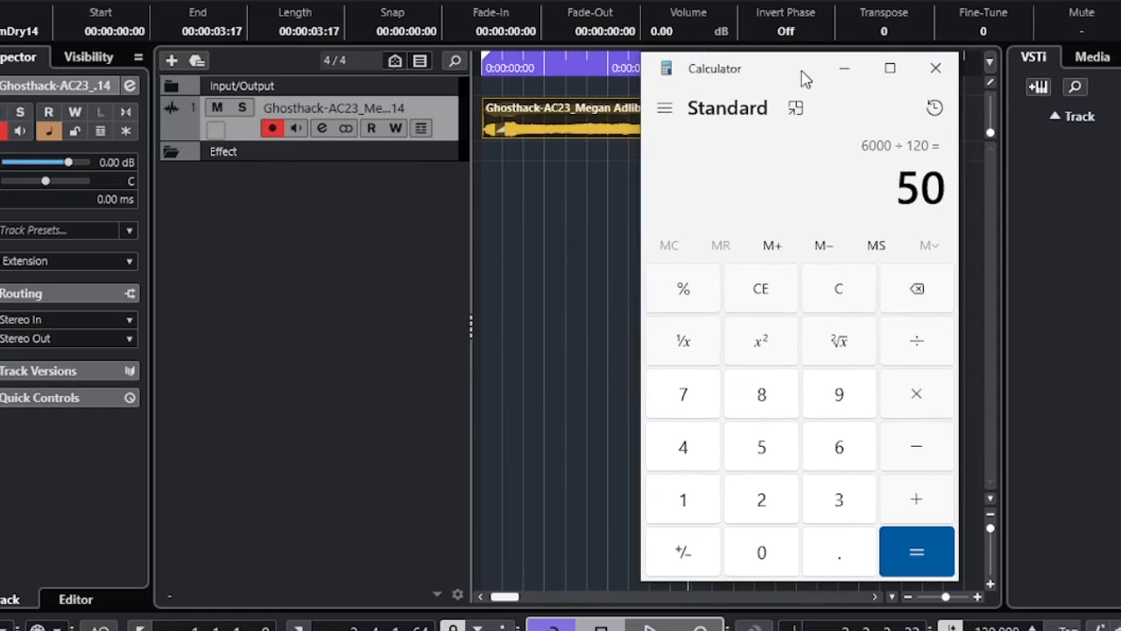
Step: Switch back to Cubase, set the reverb's predelay to 4.54 ms, and audition the vocal with it
{"action": "left_click", "coordinate": [549, 256]}
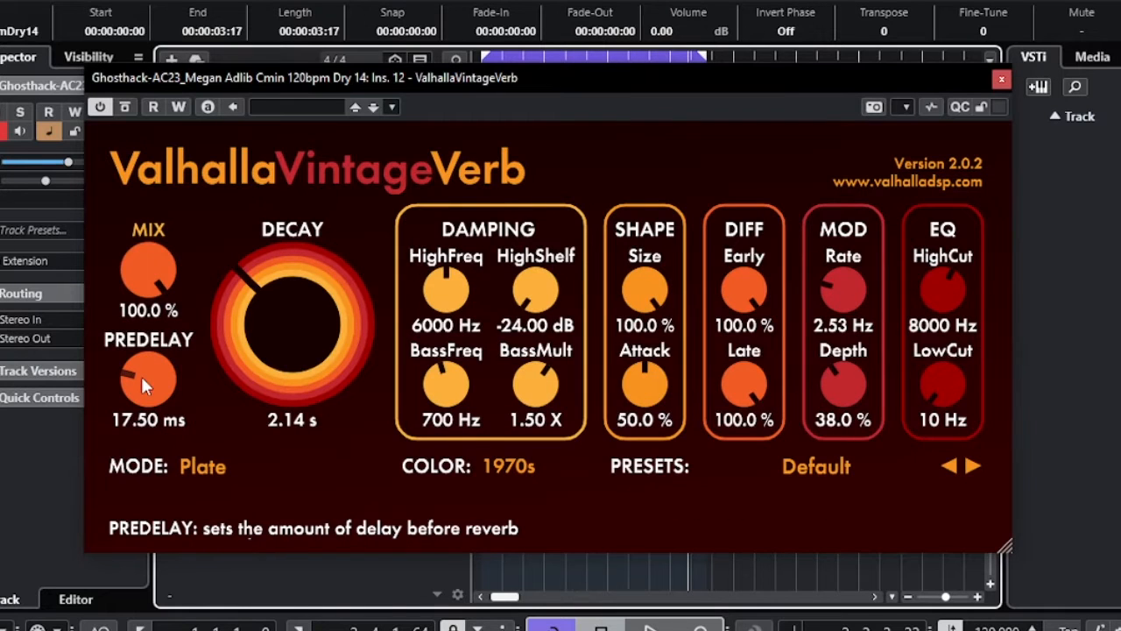
{"action": "left_click_drag", "start_coordinate": [141, 375], "coordinate": [147, 406]}
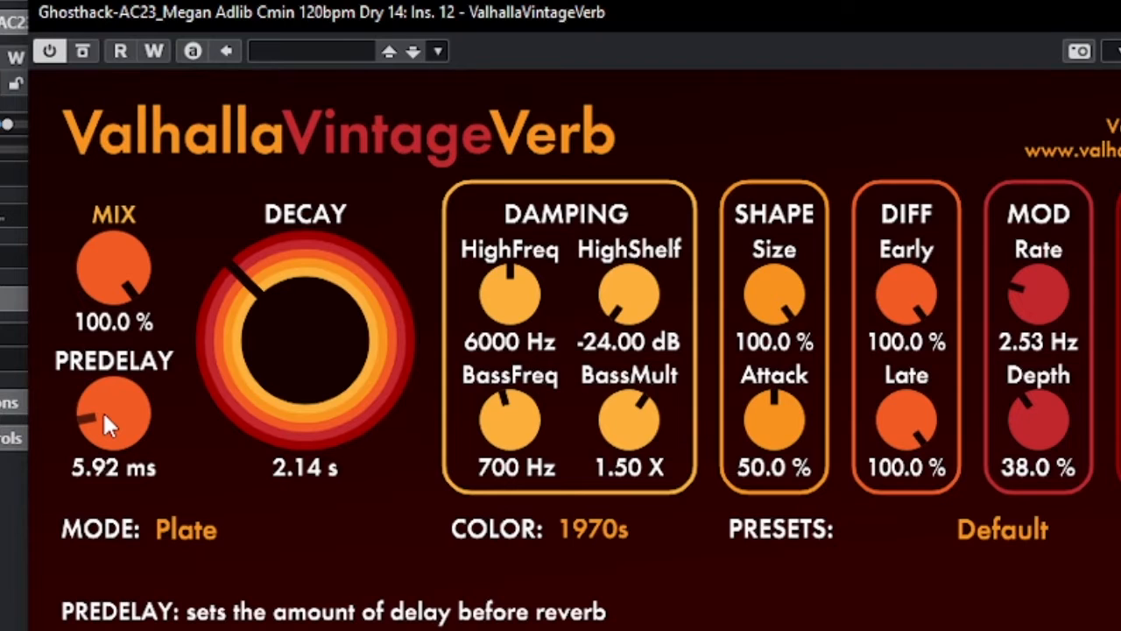
{"action": "mouse_move", "coordinate": [104, 415]}
{"action": "left_mouse_down"}
{"action": "mouse_move", "coordinate": [104, 429]}
{"action": "mouse_move", "coordinate": [104, 419]}
{"action": "left_mouse_up"}
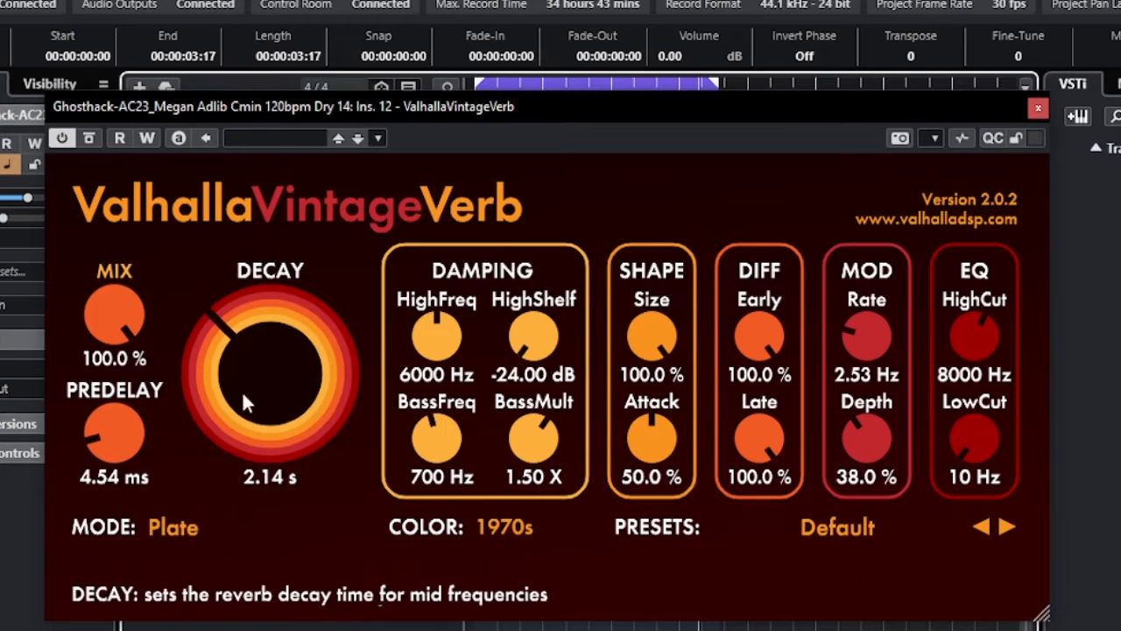
{"action": "left_click_drag", "start_coordinate": [539, 116], "coordinate": [544, 170]}
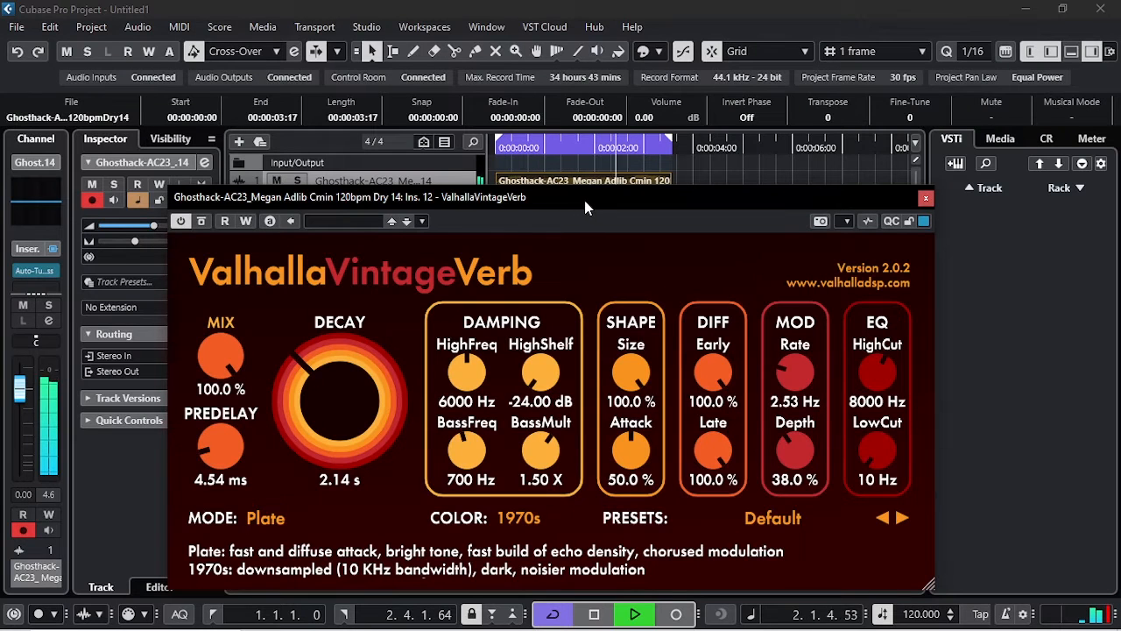
{"action": "key", "text": "space"}
{"action": "left_click_drag", "start_coordinate": [604, 201], "coordinate": [607, 184]}
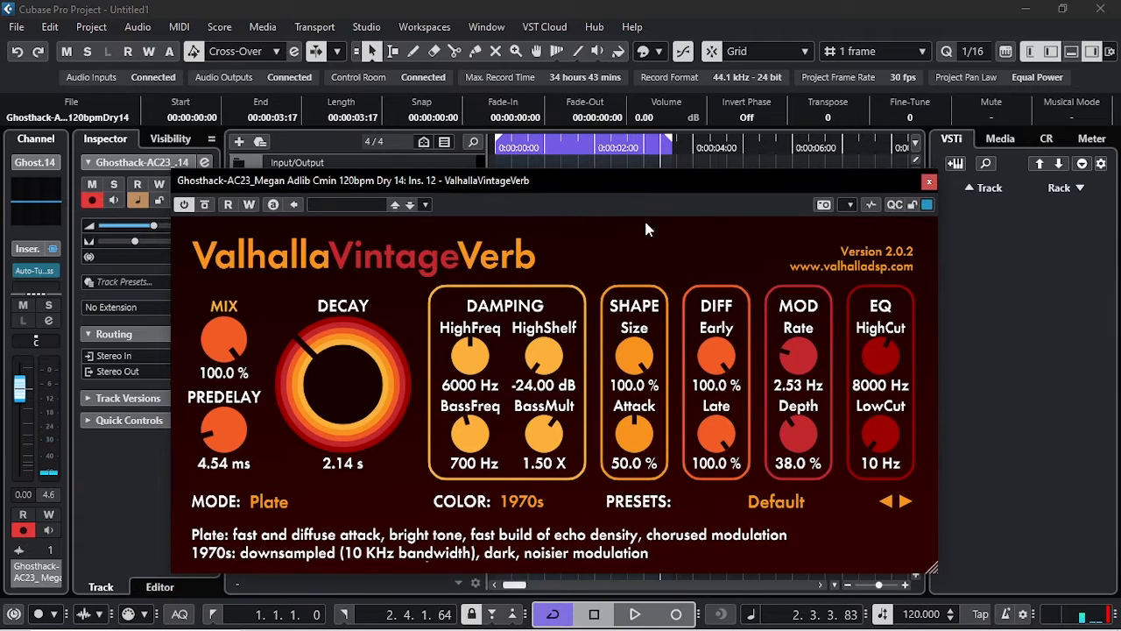
Step: Switch to Calculator again and divide the previous result by 2
{"action": "left_click", "coordinate": [410, 619]}
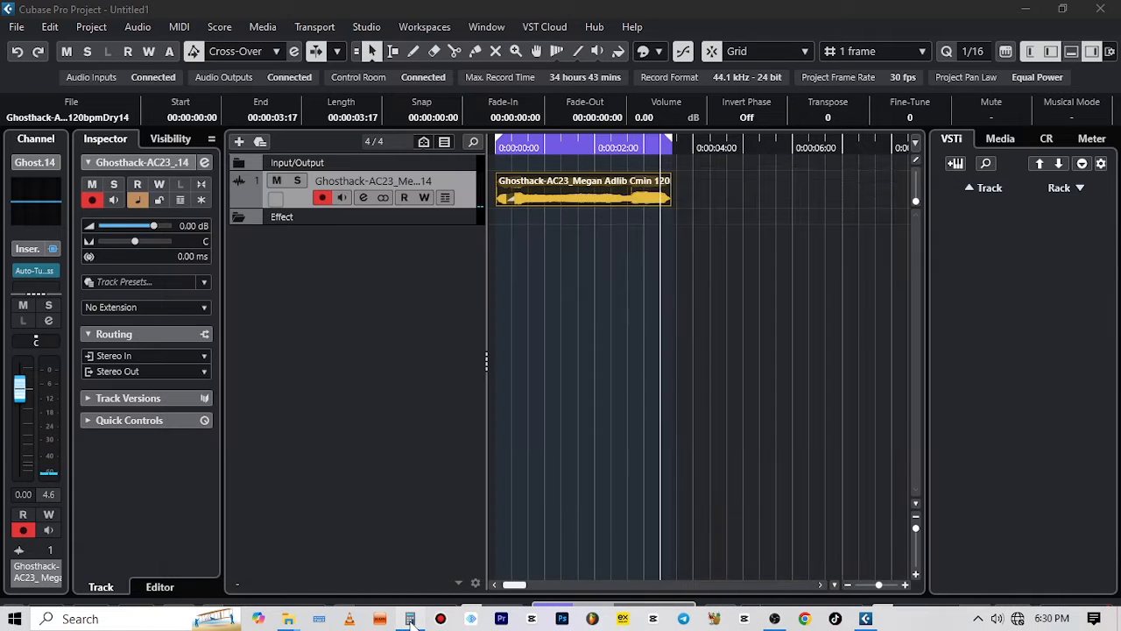
{"action": "left_click_drag", "start_coordinate": [730, 150], "coordinate": [578, 151]}
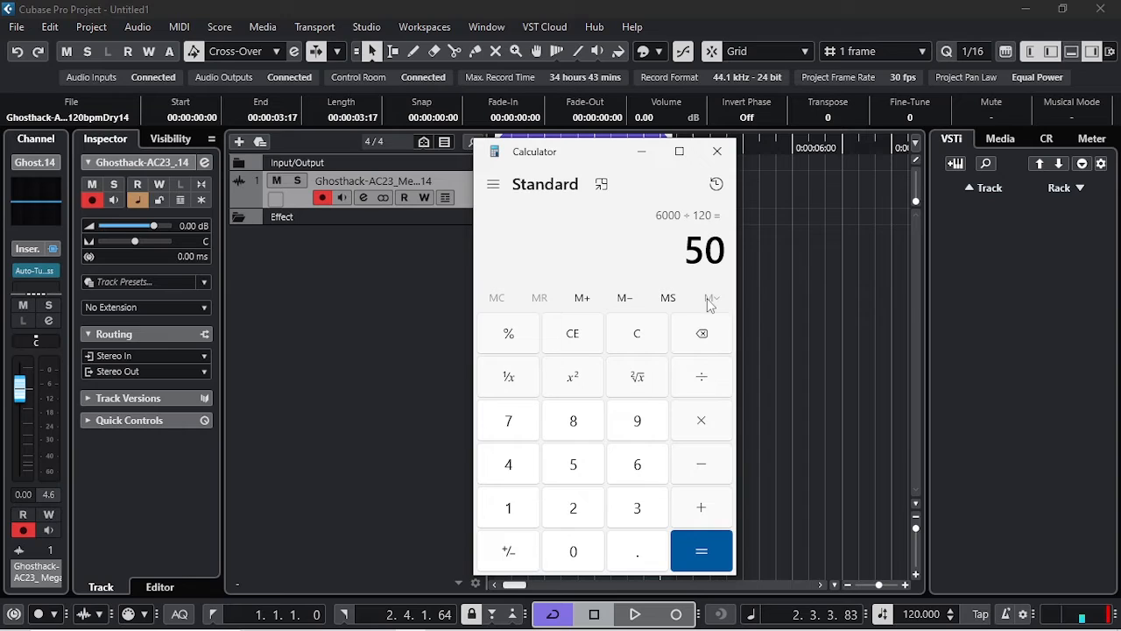
{"action": "left_click", "coordinate": [703, 383]}
{"action": "left_click", "coordinate": [587, 511]}
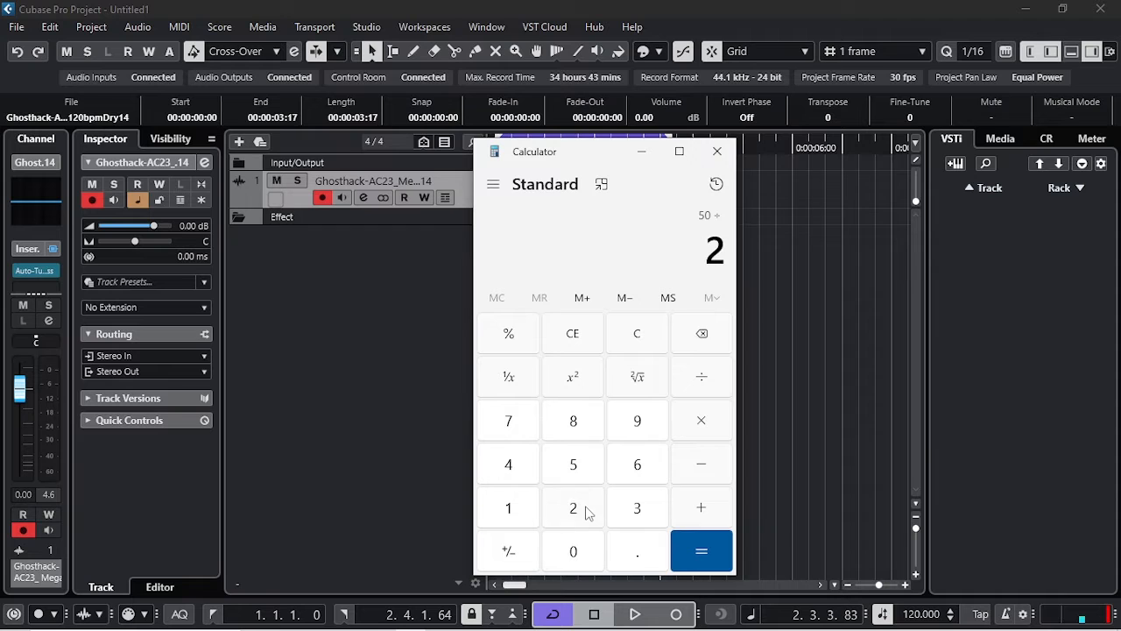
{"action": "left_click", "coordinate": [701, 552]}
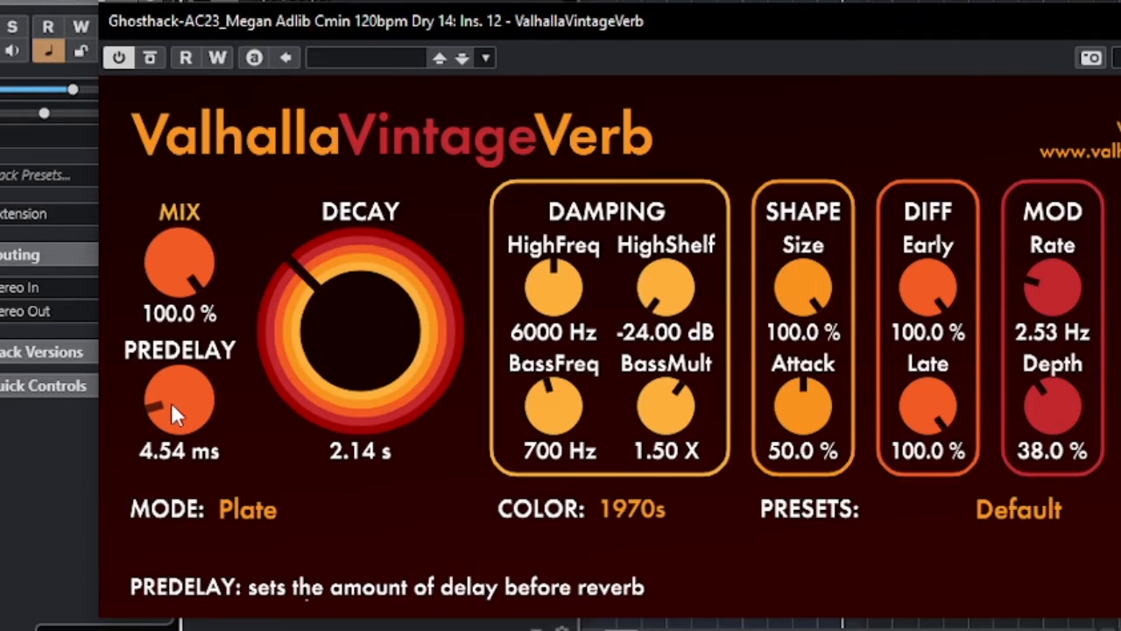
Step: Switch back to Cubase, set the reverb's predelay to 2.61 ms, and audition the vocal with it
{"action": "left_click_drag", "start_coordinate": [171, 402], "coordinate": [180, 423]}
{"action": "left_click_drag", "start_coordinate": [179, 423], "coordinate": [178, 420]}
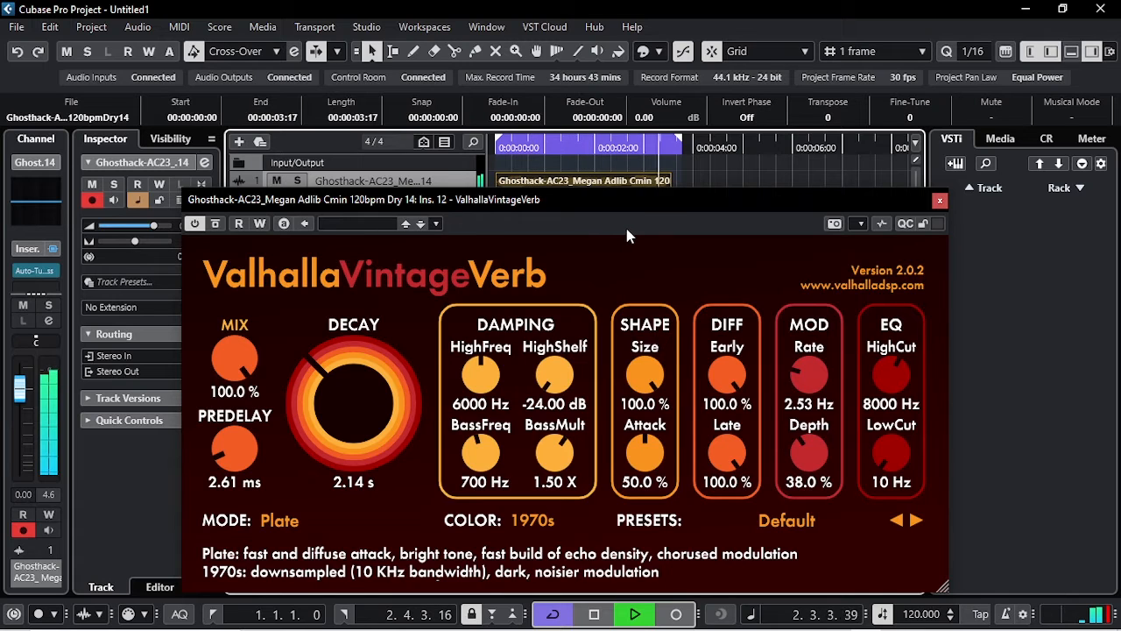
{"action": "key", "text": "space"}
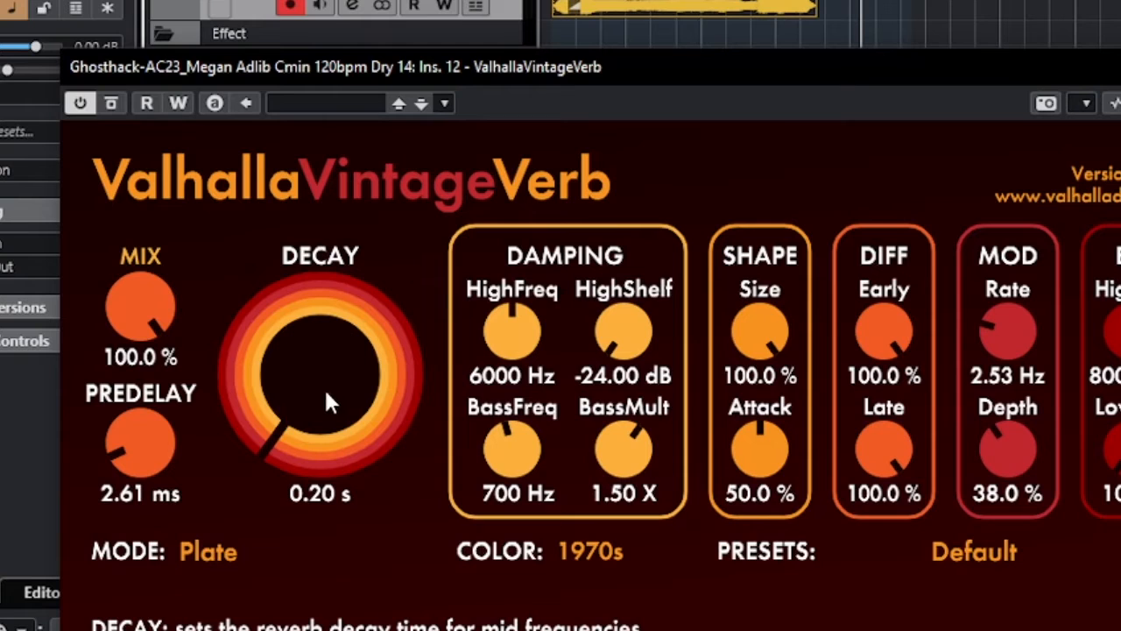
Step: Sweep the reverb's decay up to 13.03 s and back down to 0.20 s
{"action": "left_click_drag", "start_coordinate": [325, 394], "coordinate": [331, 212]}
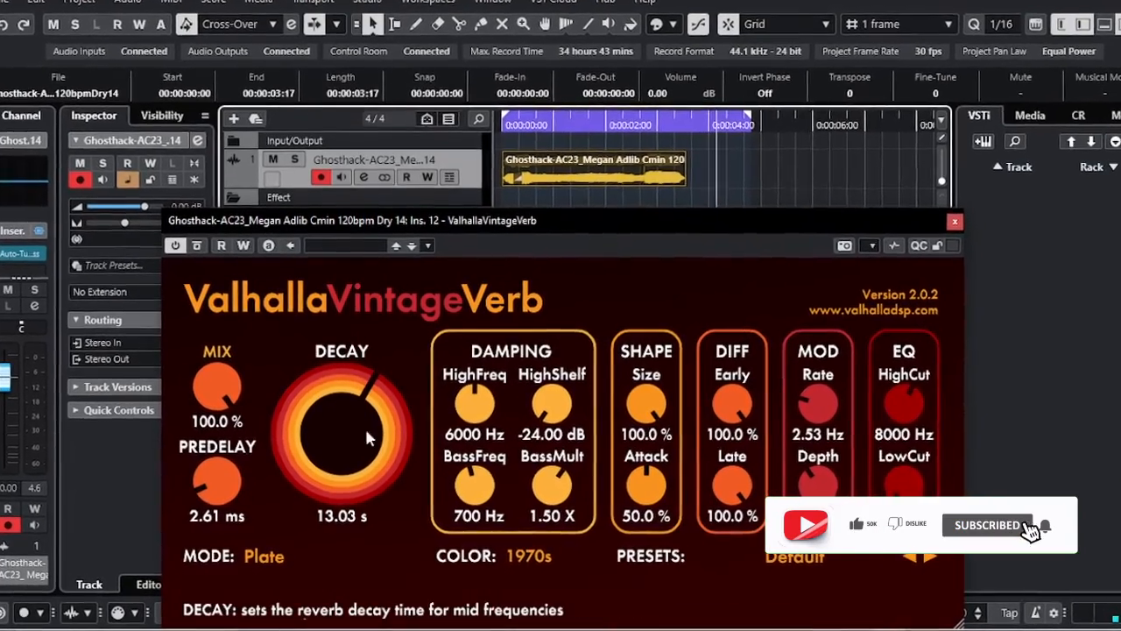
{"action": "left_click_drag", "start_coordinate": [365, 426], "coordinate": [347, 542]}
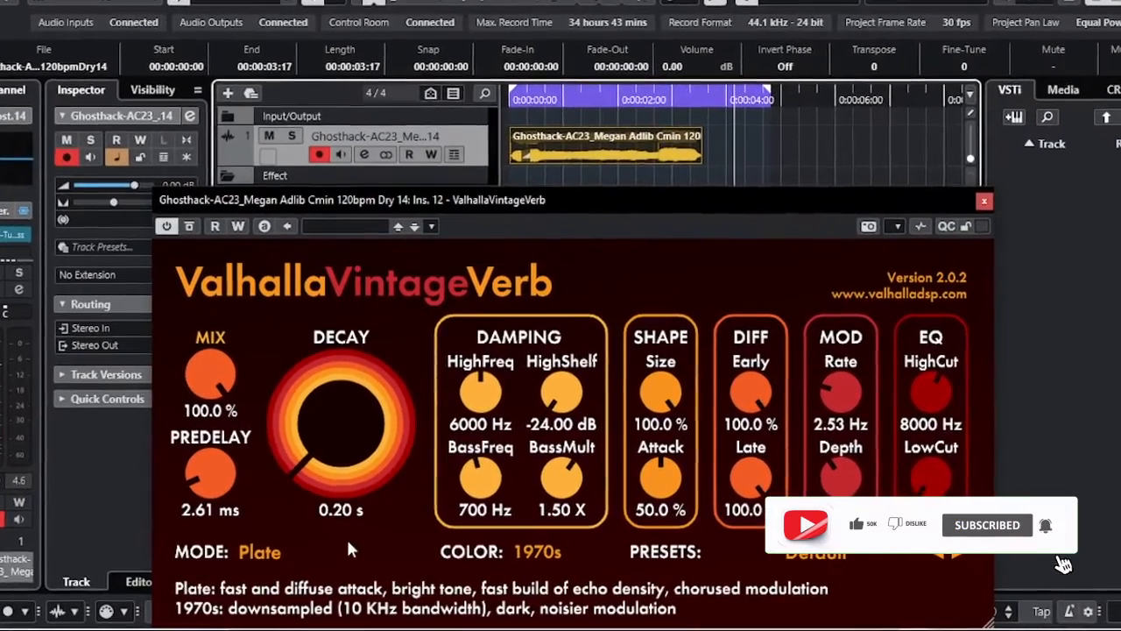
{"action": "left_click_drag", "start_coordinate": [324, 420], "coordinate": [316, 442]}
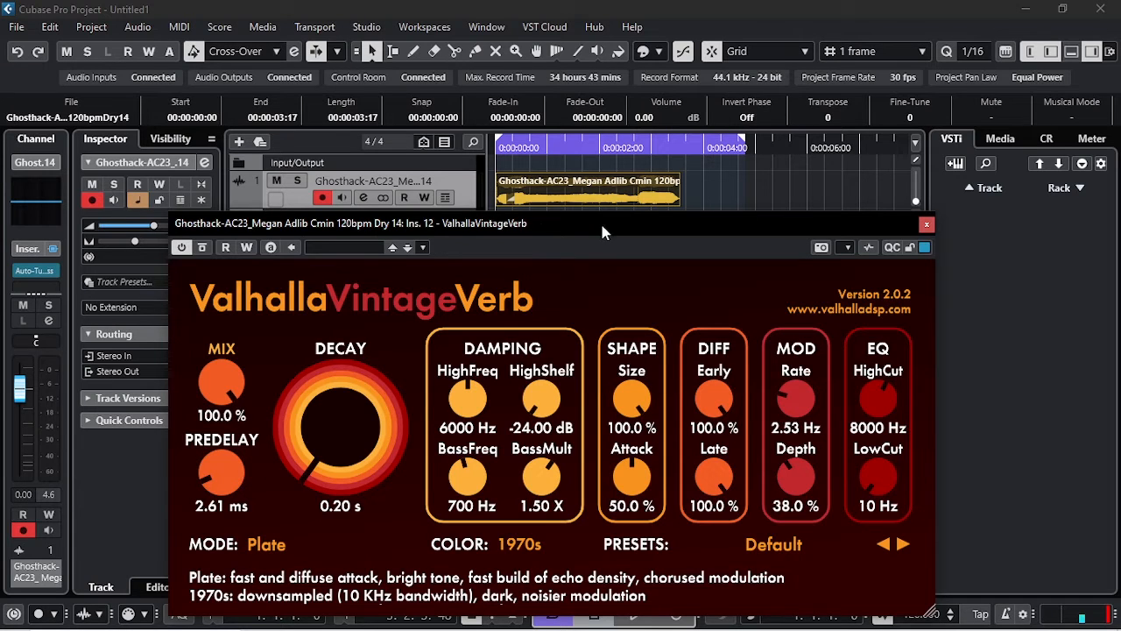
Step: Audition the vocal with the 0.20 s reverb decay, replaying it from the beginning
{"action": "mouse_move", "coordinate": [541, 229]}
{"action": "left_mouse_down"}
{"action": "mouse_move", "coordinate": [525, 227]}
{"action": "mouse_move", "coordinate": [535, 234]}
{"action": "left_mouse_up"}
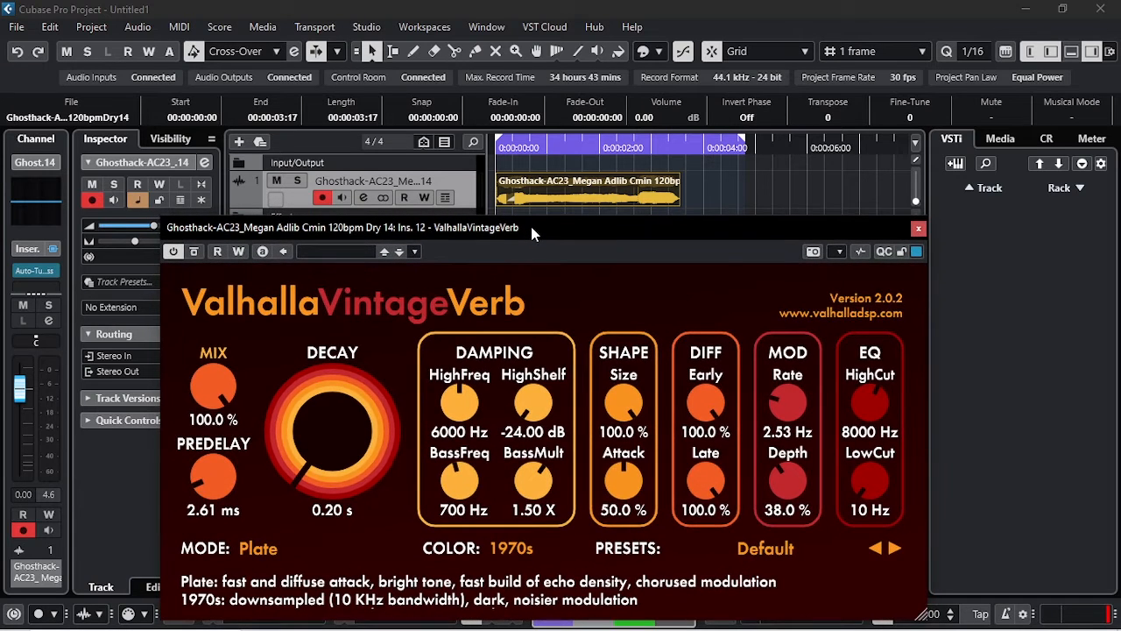
{"action": "key", "text": "space"}
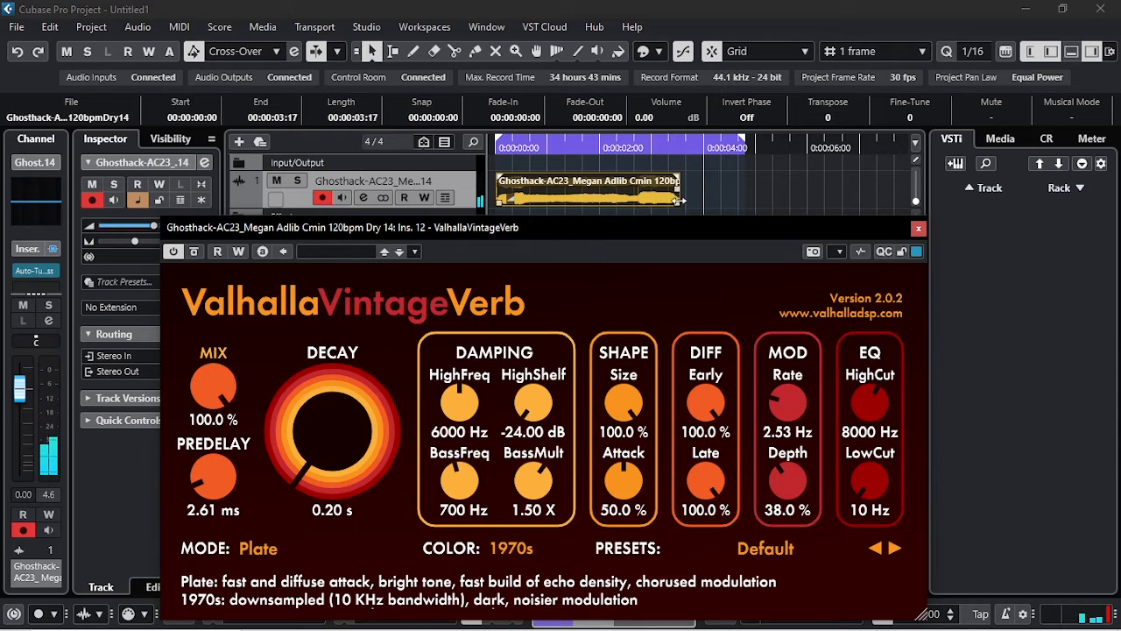
{"action": "left_click_drag", "start_coordinate": [576, 147], "coordinate": [430, 152]}
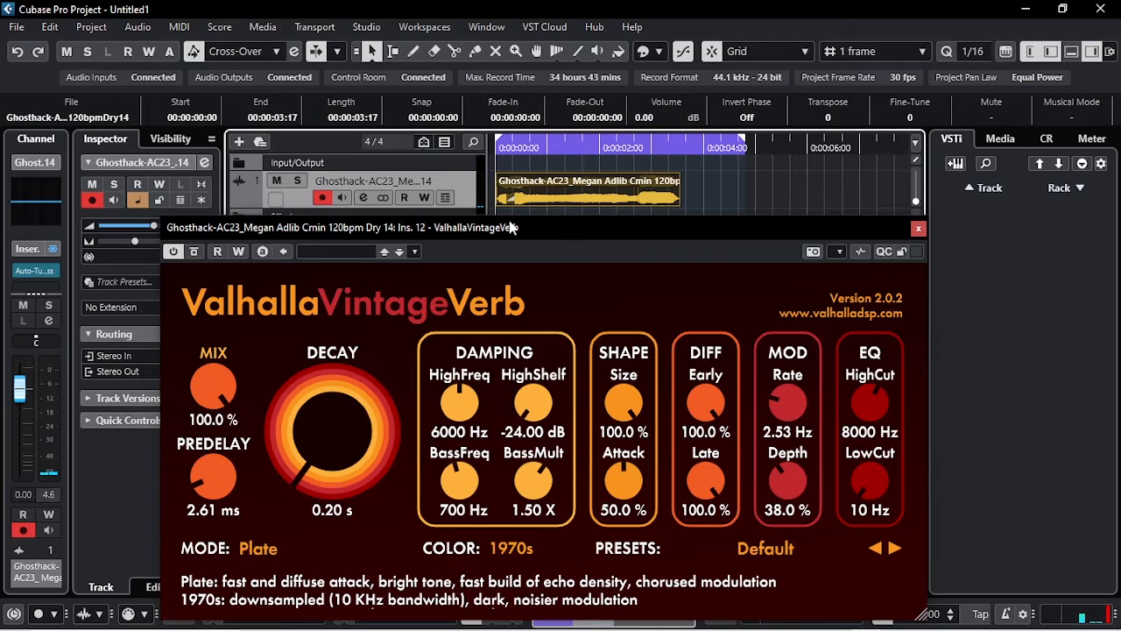
{"action": "key", "text": "space"}
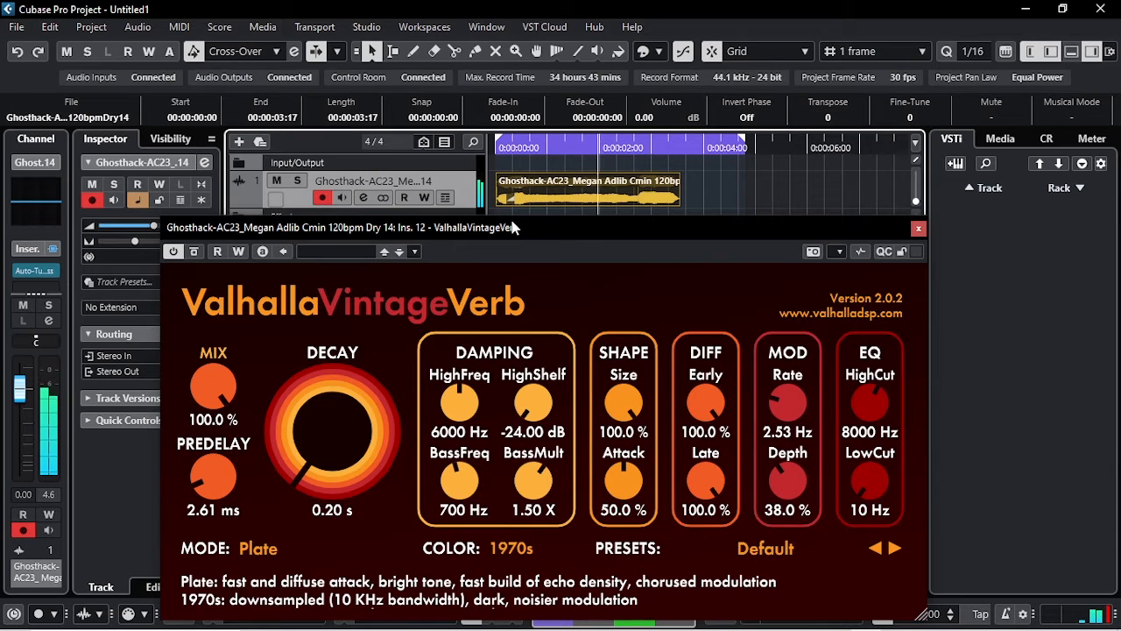
Step: Raise the reverb's decay to 1.66 s and on to 12.47 s, extending the cycle range to just before 0:00:06:00
{"action": "left_click_drag", "start_coordinate": [333, 457], "coordinate": [322, 346]}
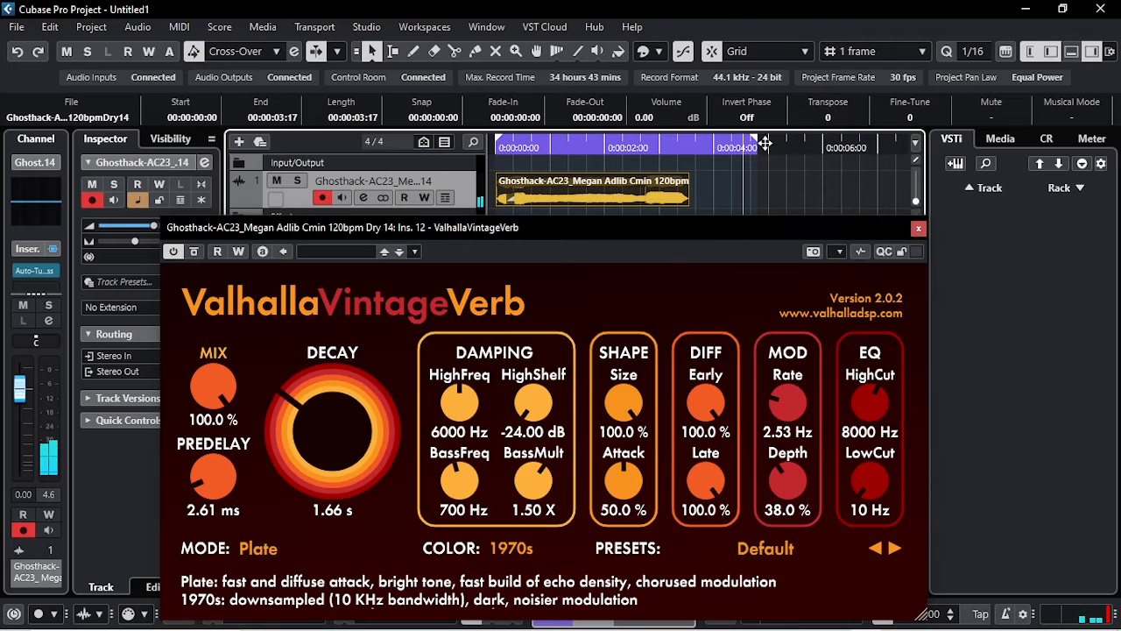
{"action": "left_click_drag", "start_coordinate": [766, 144], "coordinate": [817, 156]}
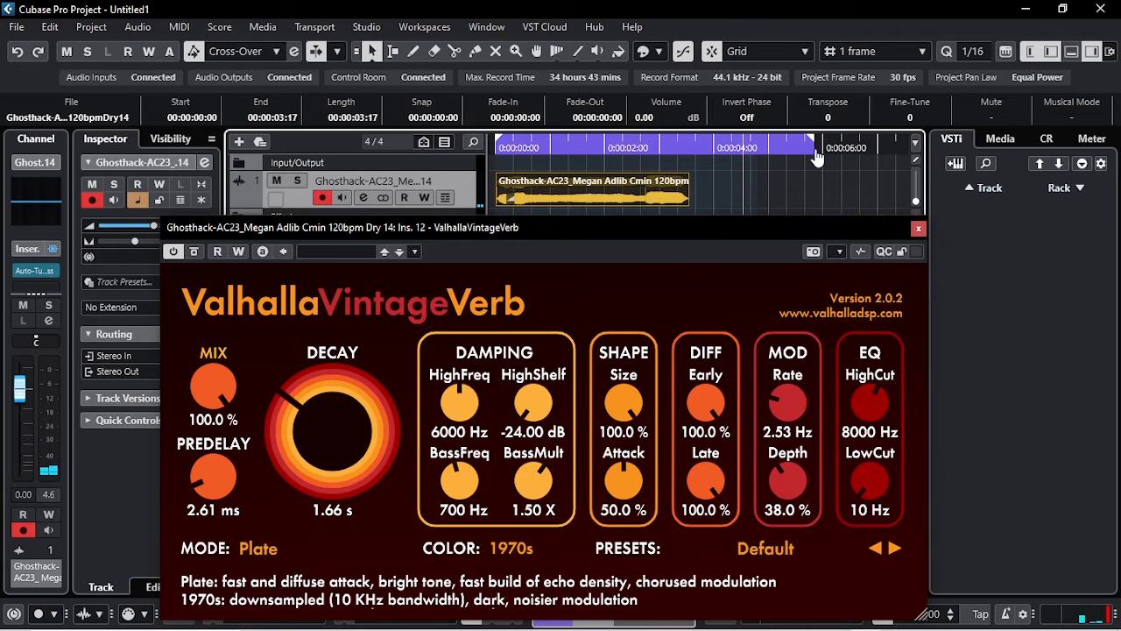
{"action": "left_click_drag", "start_coordinate": [330, 428], "coordinate": [350, 379]}
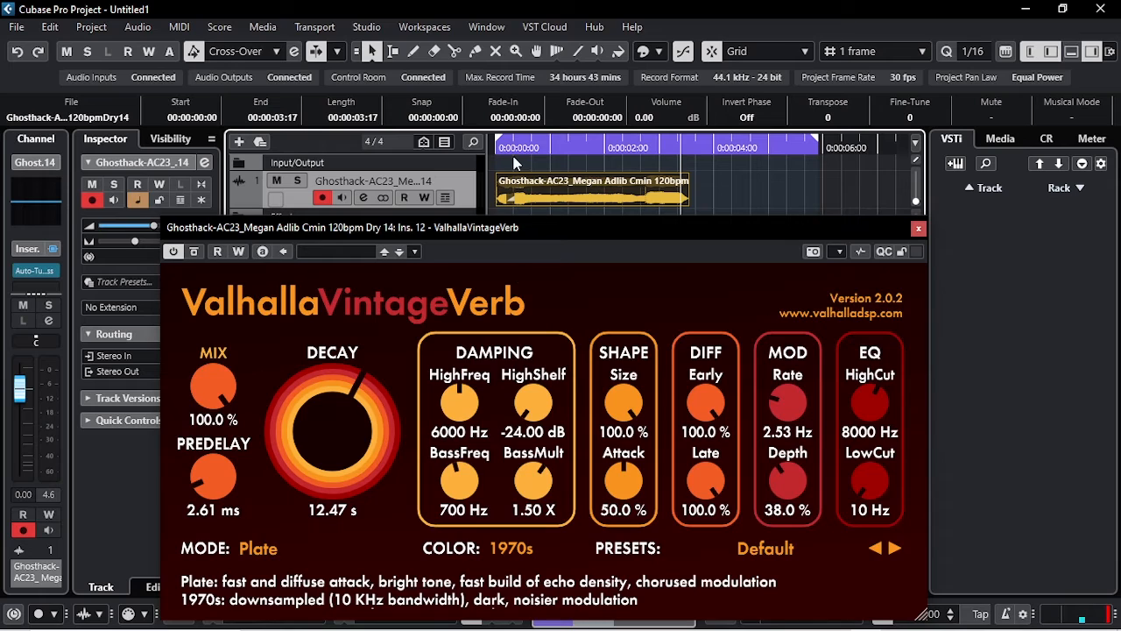
Step: Sweep the reverb's decay through 23.78 s and 6.64 s, and set it to 1.12 s
{"action": "left_click_drag", "start_coordinate": [343, 410], "coordinate": [349, 392]}
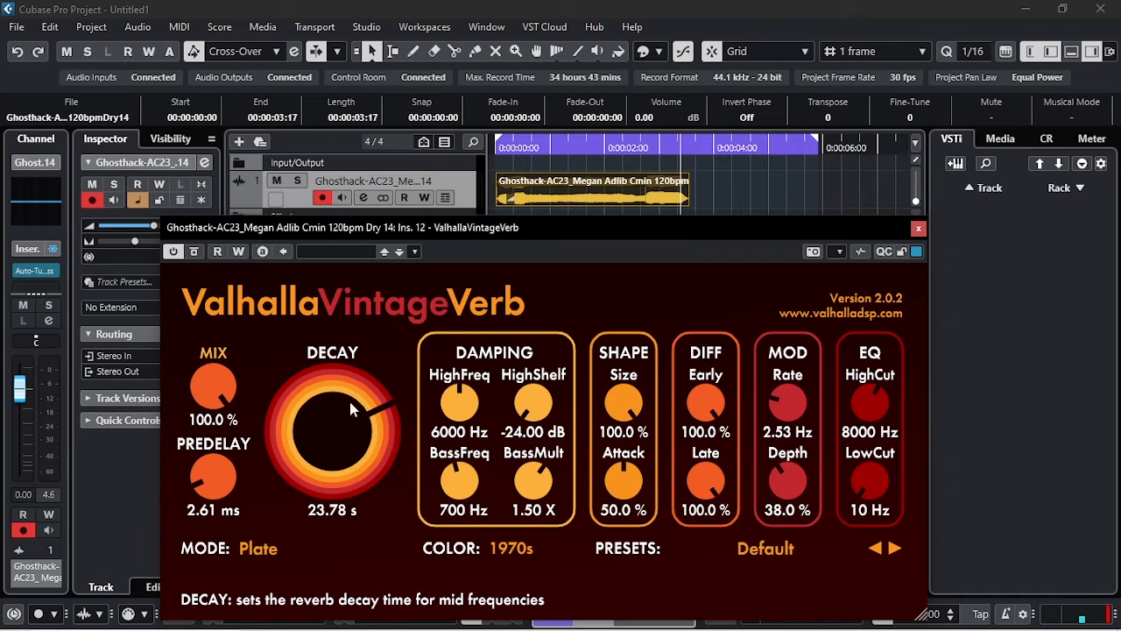
{"action": "left_click_drag", "start_coordinate": [351, 405], "coordinate": [336, 376]}
{"action": "mouse_move", "coordinate": [334, 421]}
{"action": "left_mouse_down"}
{"action": "mouse_move", "coordinate": [337, 390]}
{"action": "mouse_move", "coordinate": [331, 435]}
{"action": "left_mouse_up"}
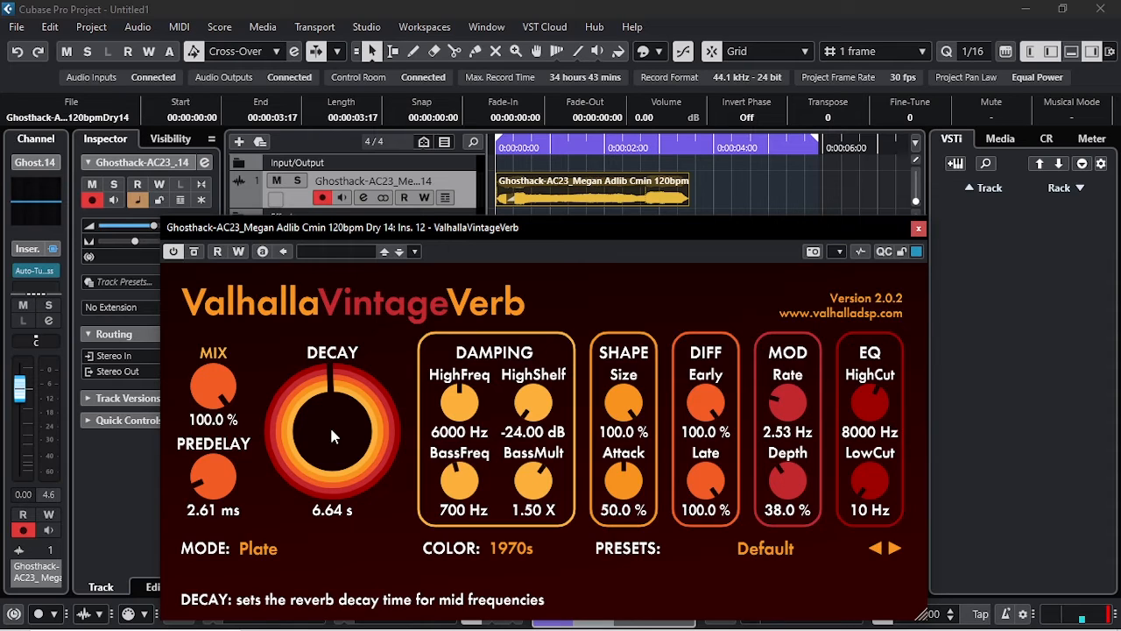
{"action": "mouse_move", "coordinate": [337, 410]}
{"action": "left_mouse_down"}
{"action": "mouse_move", "coordinate": [343, 386]}
{"action": "mouse_move", "coordinate": [345, 427]}
{"action": "mouse_move", "coordinate": [327, 409]}
{"action": "mouse_move", "coordinate": [331, 425]}
{"action": "left_mouse_up"}
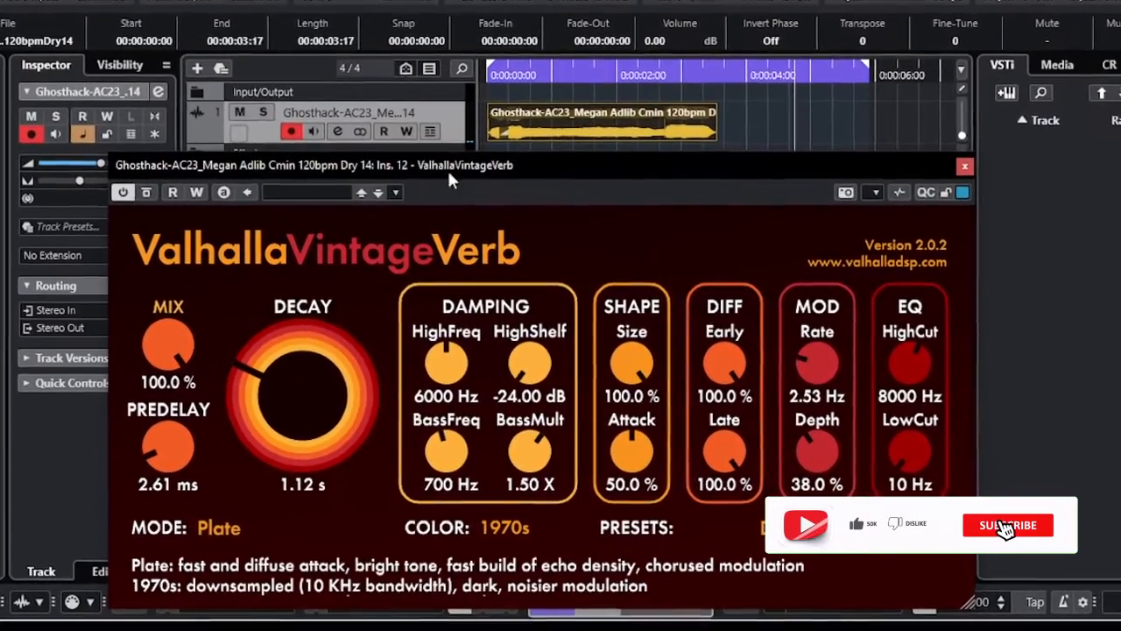
{"action": "left_click_drag", "start_coordinate": [467, 183], "coordinate": [441, 167]}
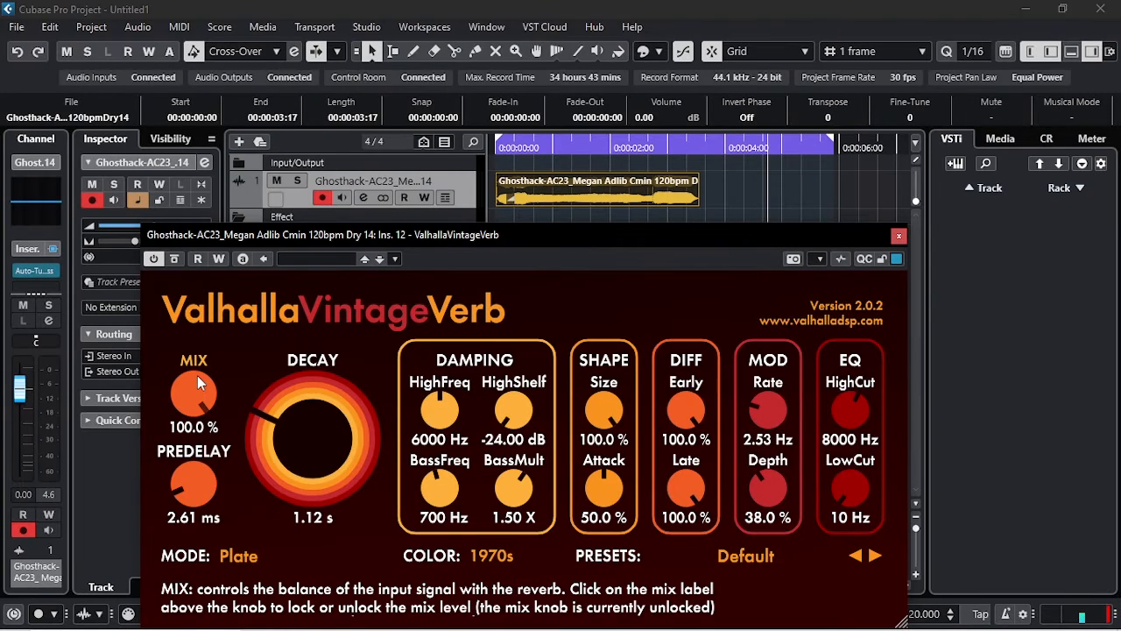
Step: Lower the reverb's mix to 96.8 % and on to 0.0 %, and audition the vocal without reverb
{"action": "left_click_drag", "start_coordinate": [197, 375], "coordinate": [203, 396]}
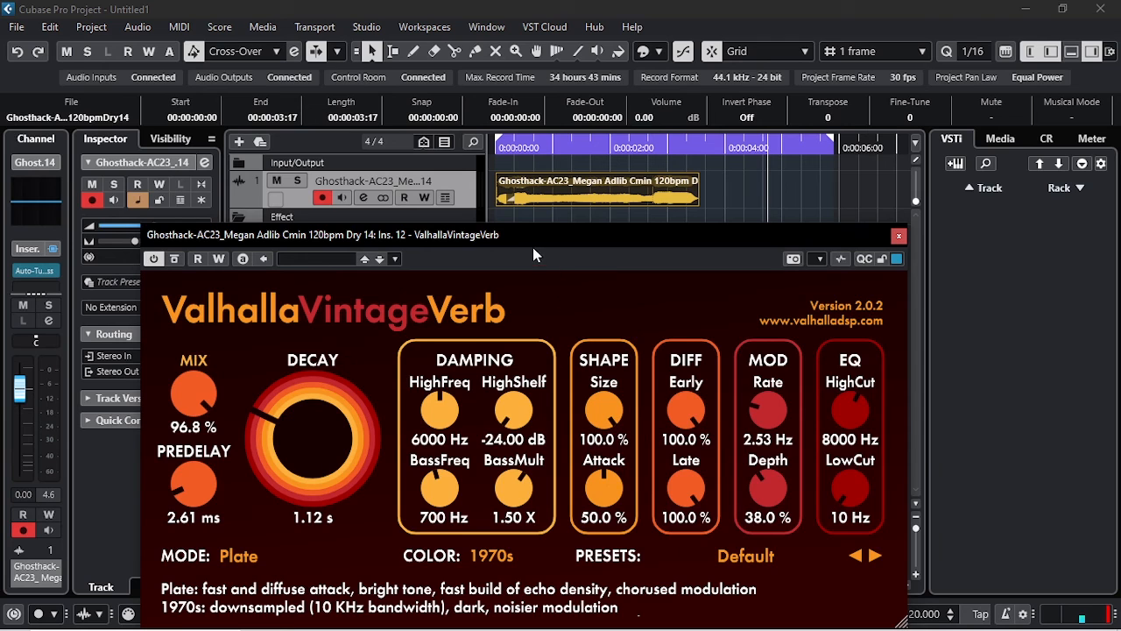
{"action": "left_click_drag", "start_coordinate": [535, 254], "coordinate": [536, 240]}
{"action": "left_click_drag", "start_coordinate": [197, 382], "coordinate": [203, 582]}
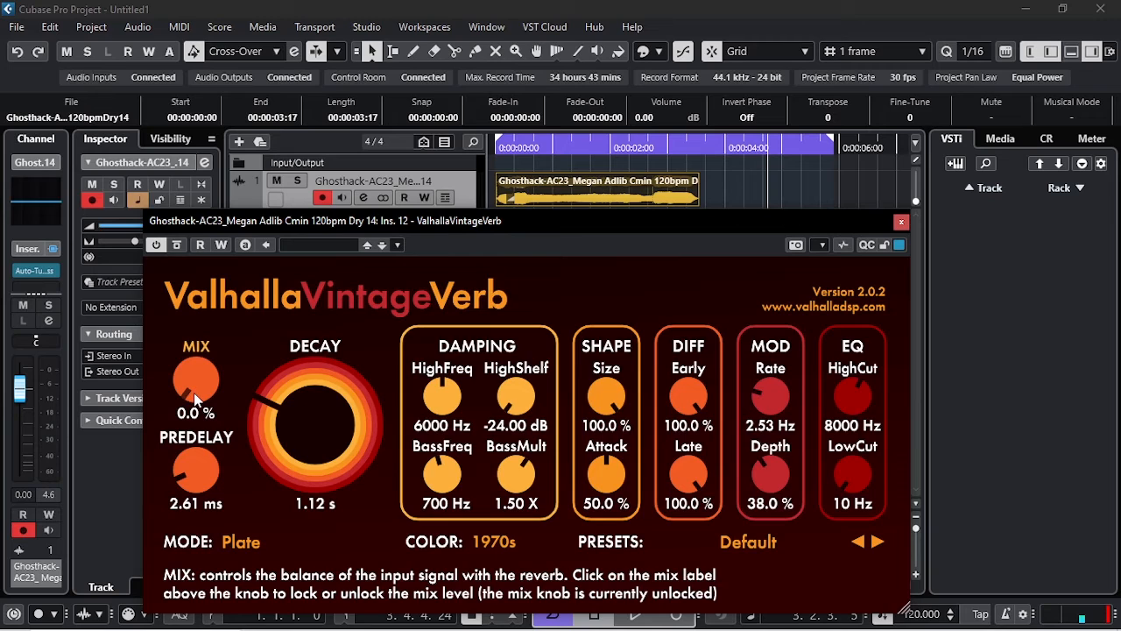
{"action": "key", "text": "space"}
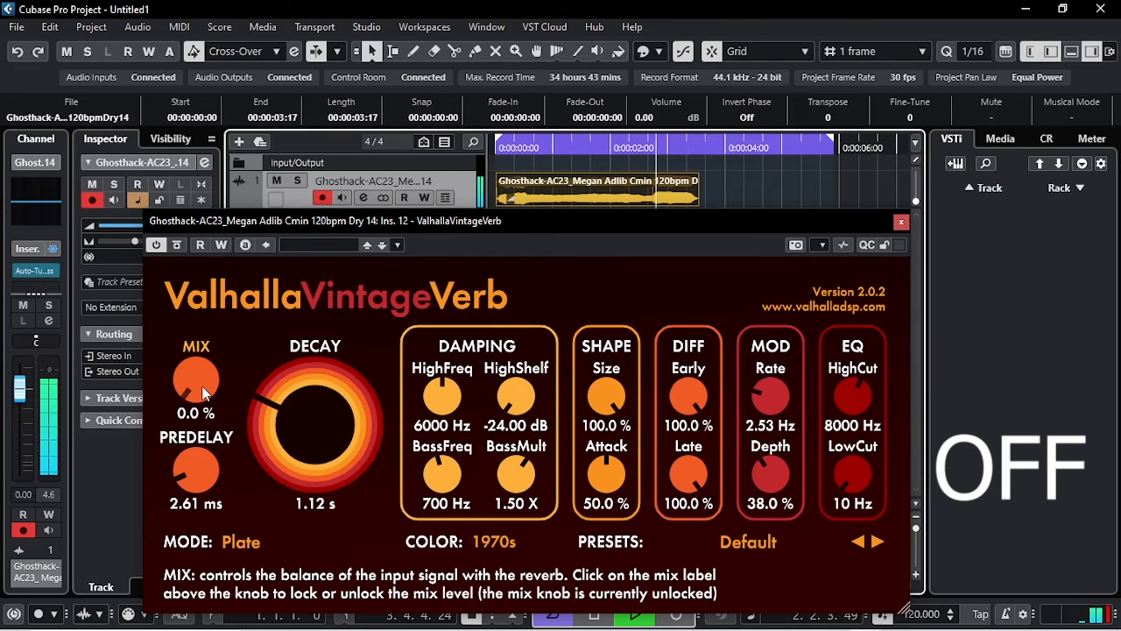
Step: Raise the reverb's mix to 38.8 % and fit the cycle range to the vocal clip, extending its end to just before 0:00:04:00
{"action": "left_click_drag", "start_coordinate": [202, 393], "coordinate": [287, 314]}
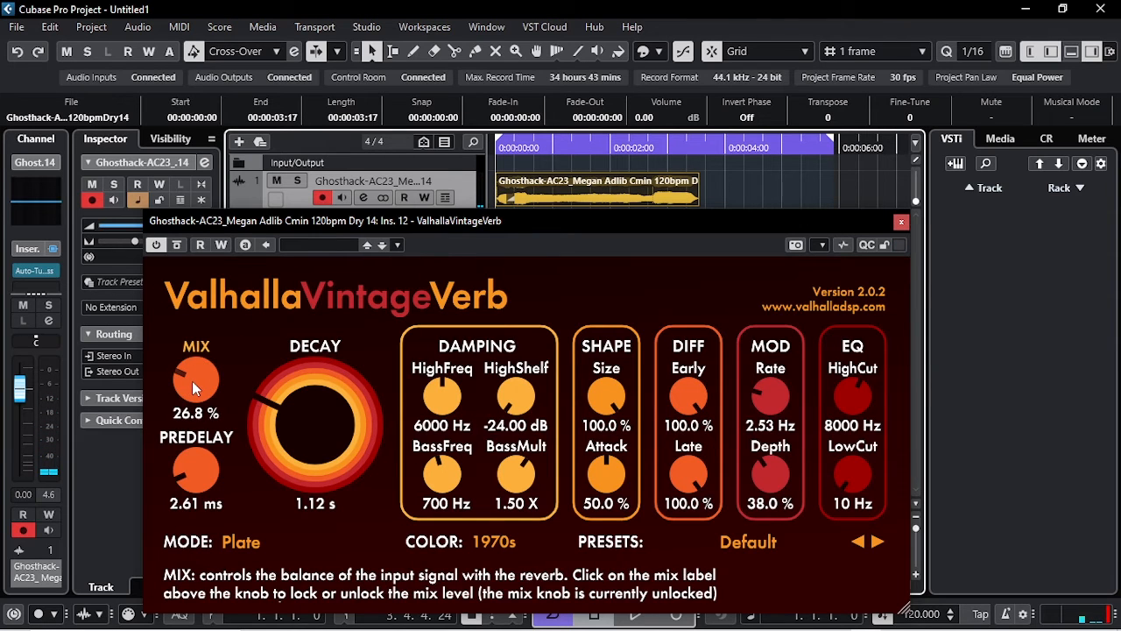
{"action": "left_click_drag", "start_coordinate": [193, 381], "coordinate": [193, 359]}
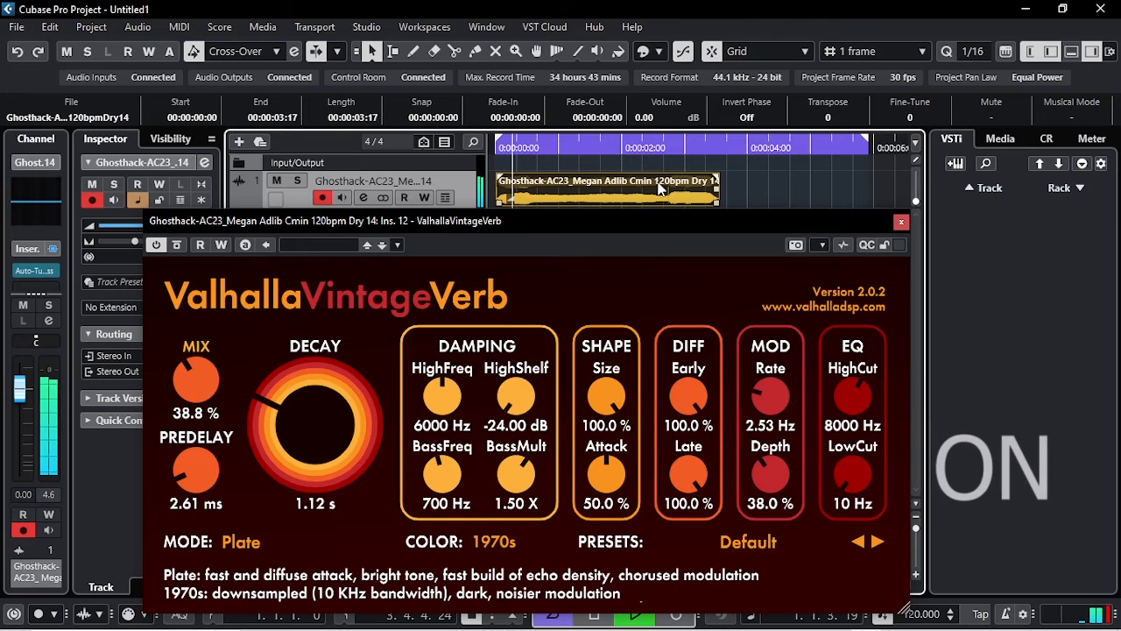
{"action": "key", "text": "p"}
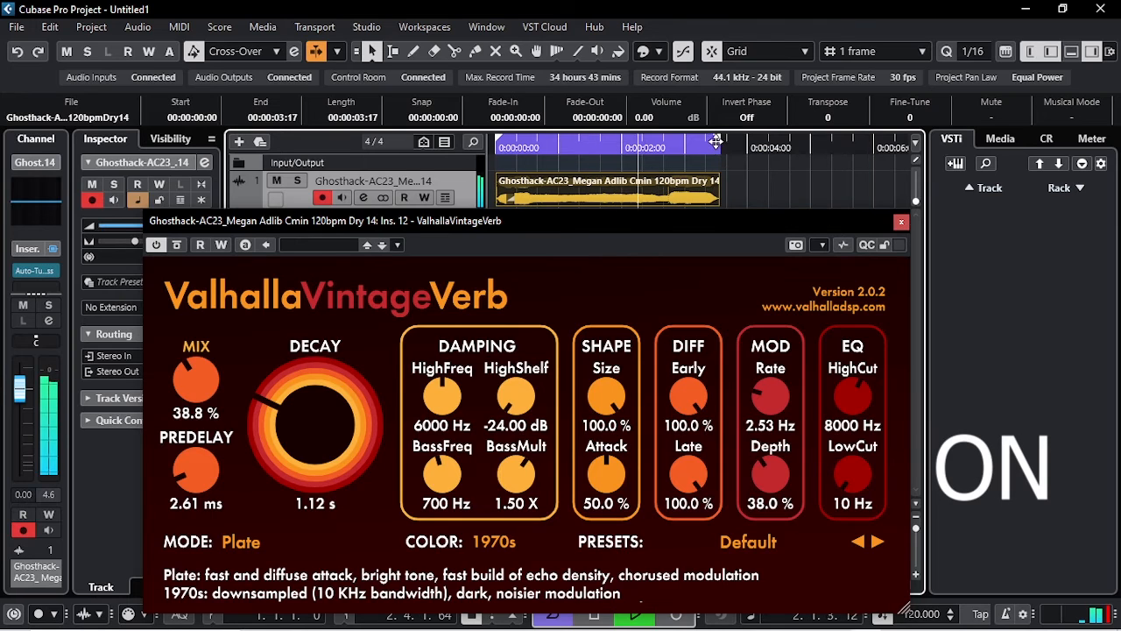
{"action": "left_click_drag", "start_coordinate": [725, 147], "coordinate": [737, 148]}
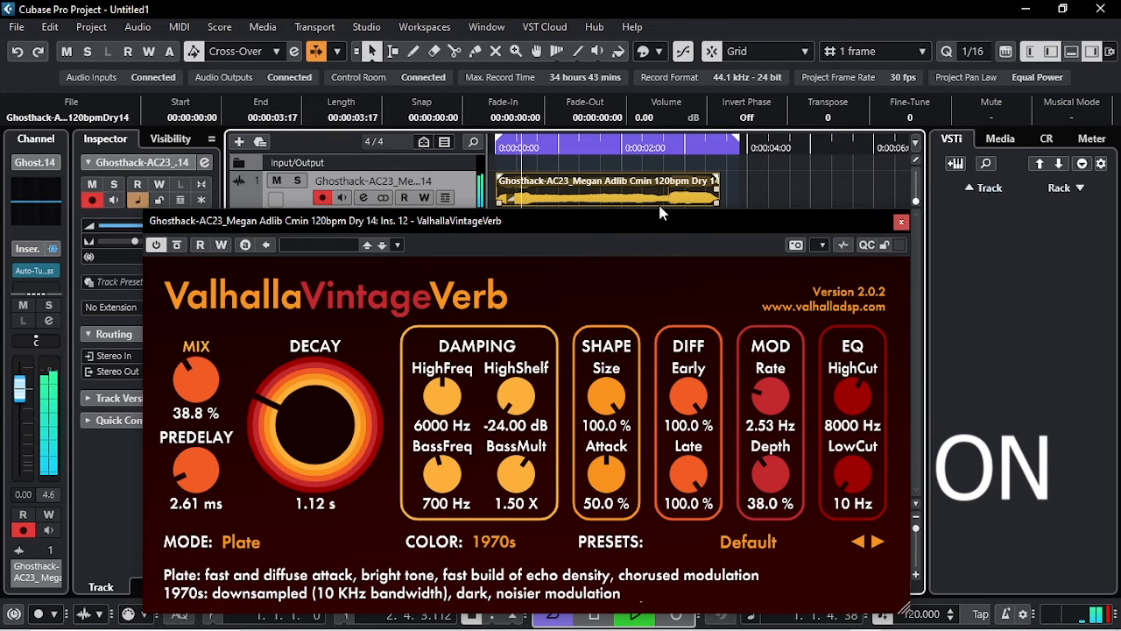
Step: Audition the reverb's mix at 70.0 % and 86.4 %, extending the cycle range to just past 0:00:04:00, and stop playback
{"action": "left_click_drag", "start_coordinate": [197, 375], "coordinate": [198, 338]}
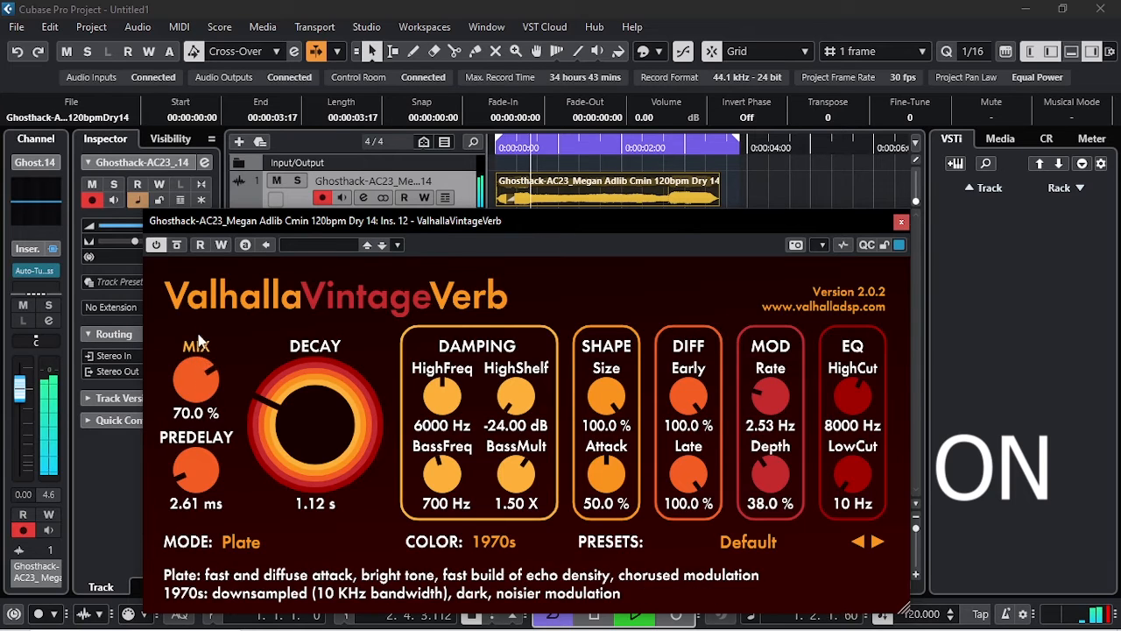
{"action": "left_click_drag", "start_coordinate": [201, 381], "coordinate": [203, 363]}
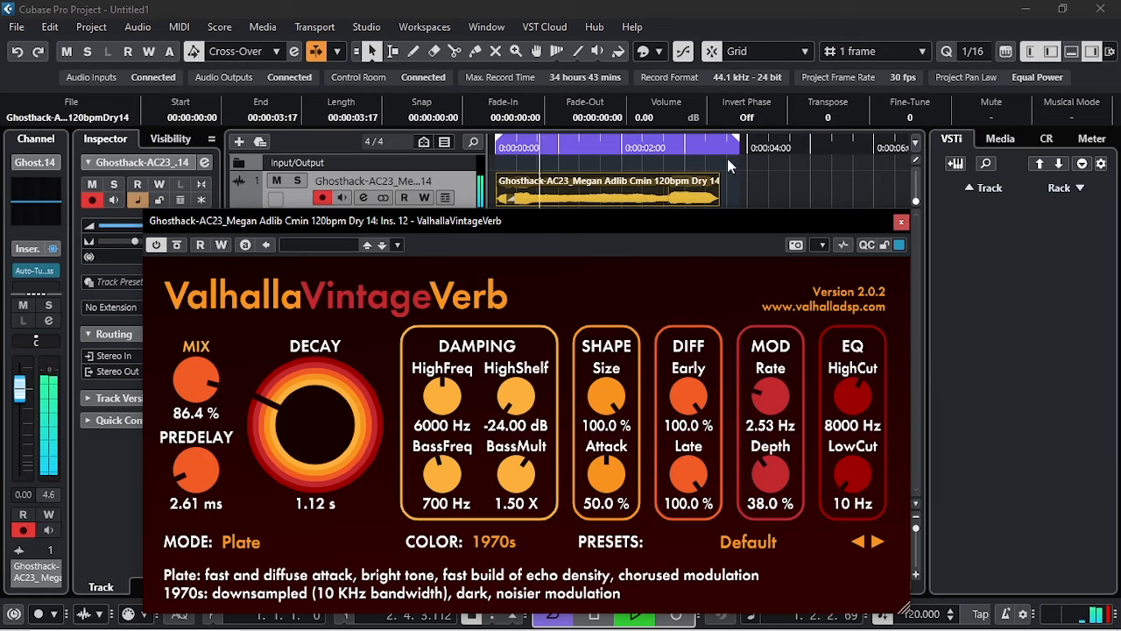
{"action": "left_click_drag", "start_coordinate": [741, 142], "coordinate": [759, 143]}
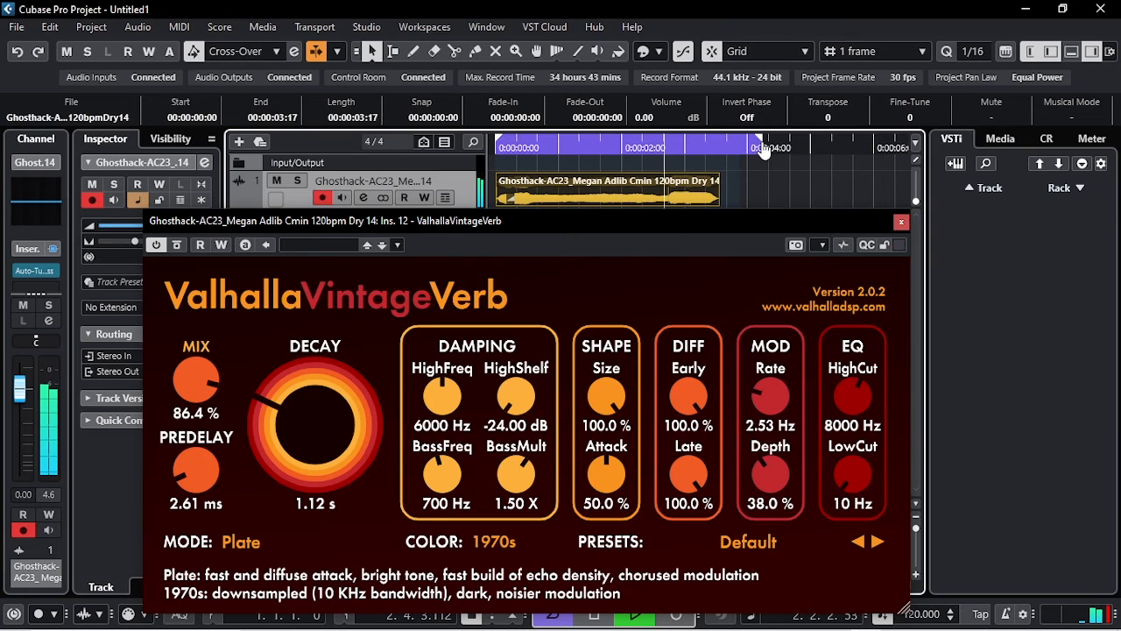
{"action": "key", "text": "space"}
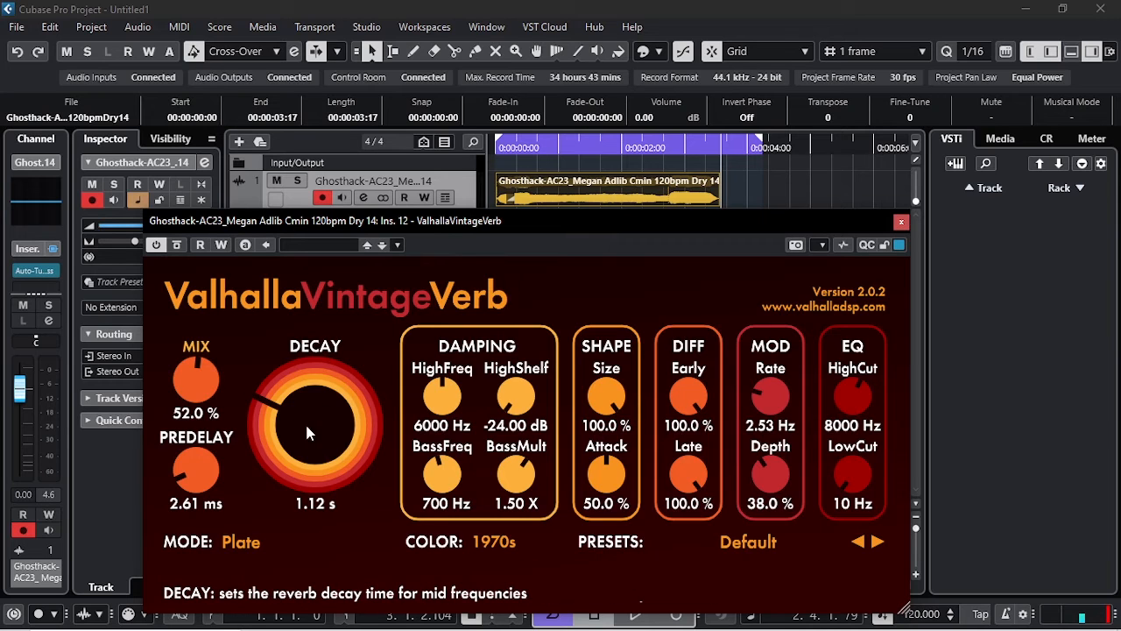
Step: Lower the reverb's mix to 35.2 % and compare the playing vocal with the reverb bypassed and active
{"action": "mouse_move", "coordinate": [509, 222]}
{"action": "left_mouse_down"}
{"action": "mouse_move", "coordinate": [499, 232]}
{"action": "mouse_move", "coordinate": [496, 218]}
{"action": "left_mouse_up"}
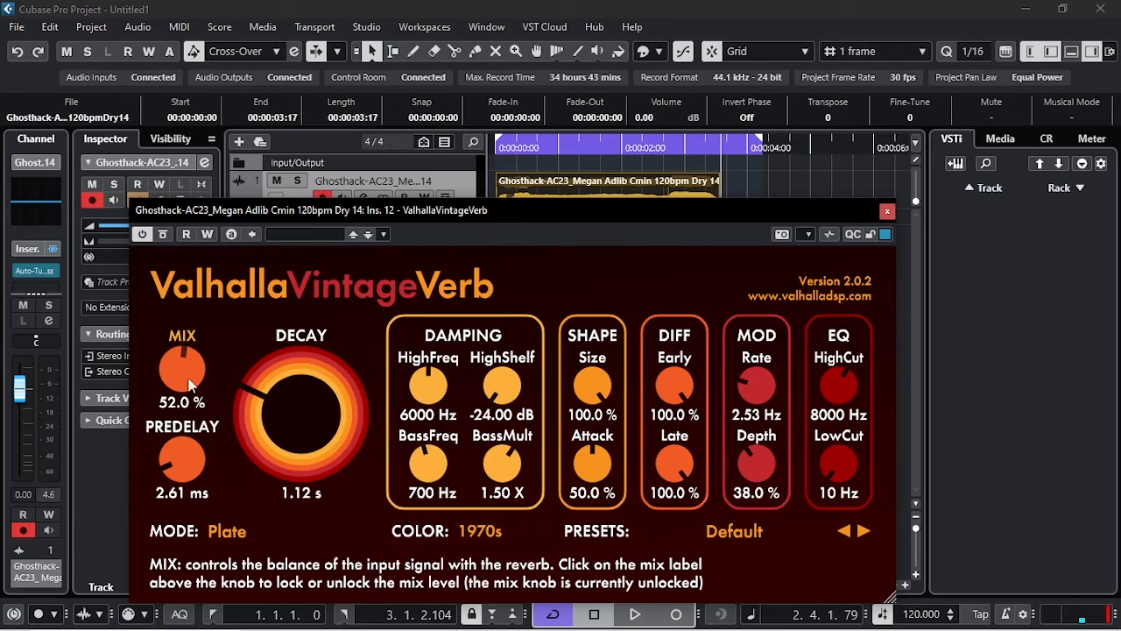
{"action": "scroll", "coordinate": [183, 382], "scroll_direction": "down", "scroll_amount": 2}
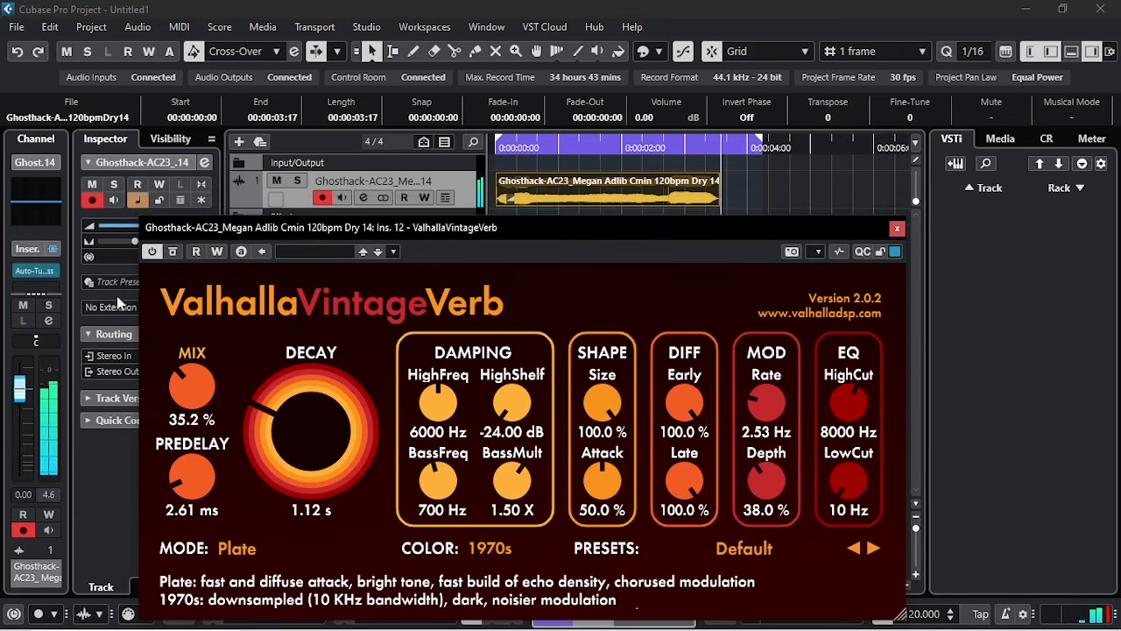
{"action": "left_click", "coordinate": [152, 253]}
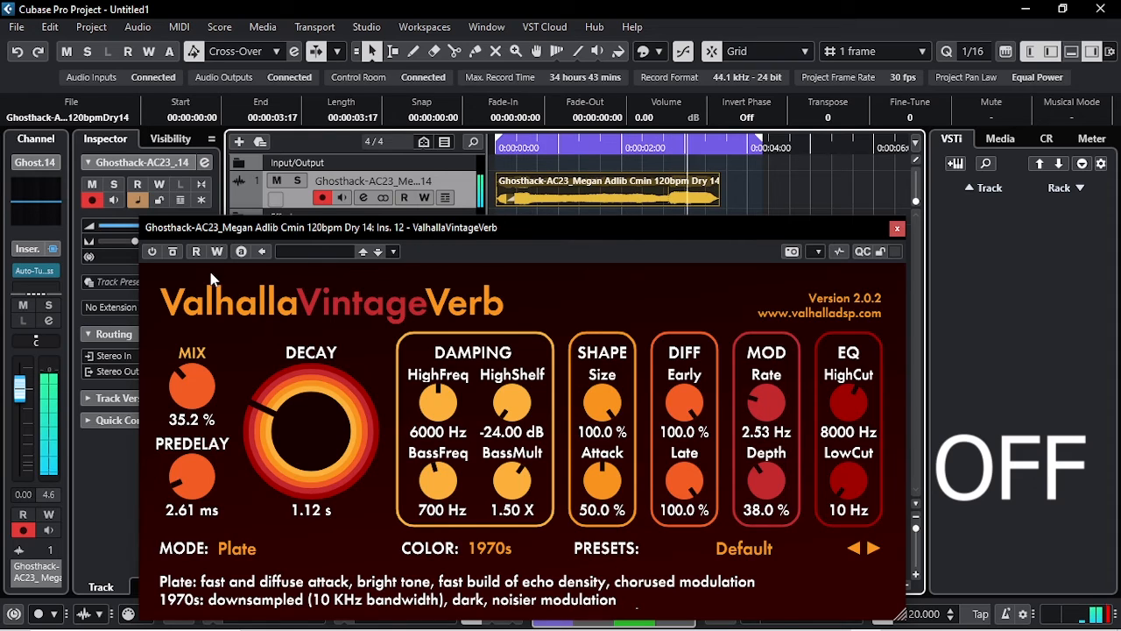
{"action": "left_click", "coordinate": [151, 252]}
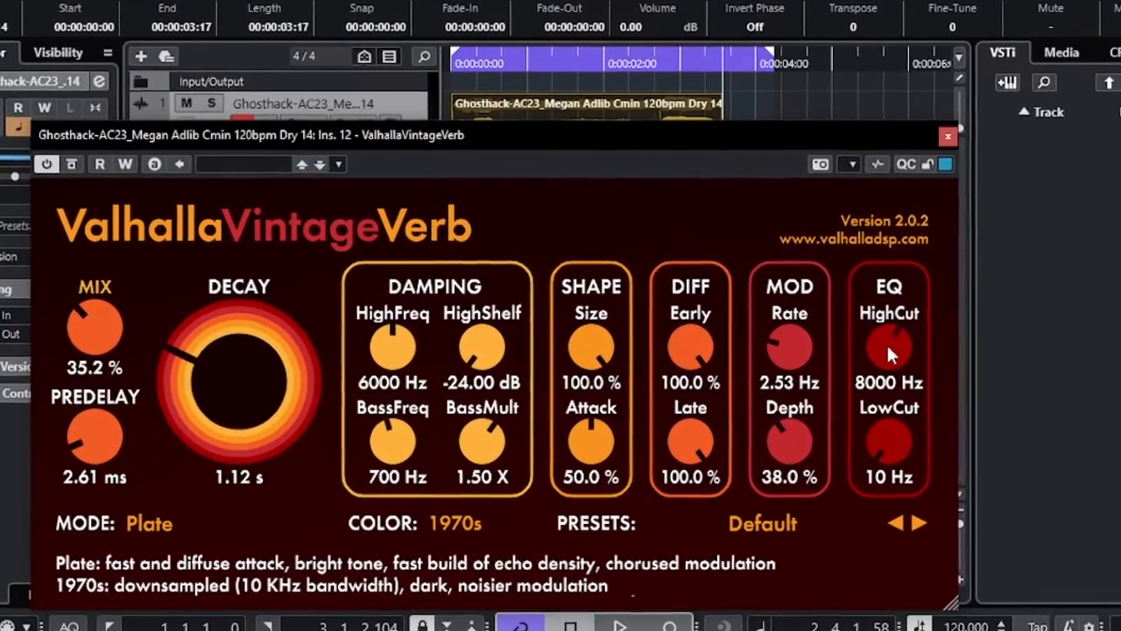
Step: Set the reverb EQ's HighCut to 8680 Hz and sweep its LowCut through 1260 Hz and 1160 Hz down to 70 Hz
{"action": "mouse_move", "coordinate": [886, 345]}
{"action": "left_mouse_down"}
{"action": "mouse_move", "coordinate": [887, 363]}
{"action": "mouse_move", "coordinate": [884, 338]}
{"action": "left_mouse_up"}
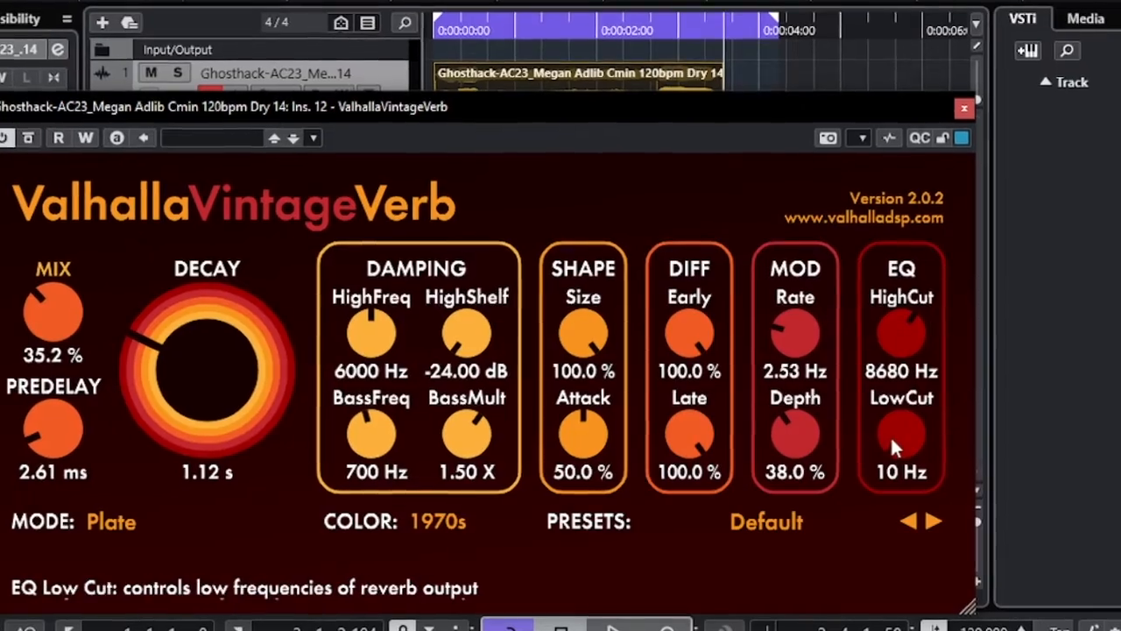
{"action": "left_click_drag", "start_coordinate": [890, 434], "coordinate": [897, 391]}
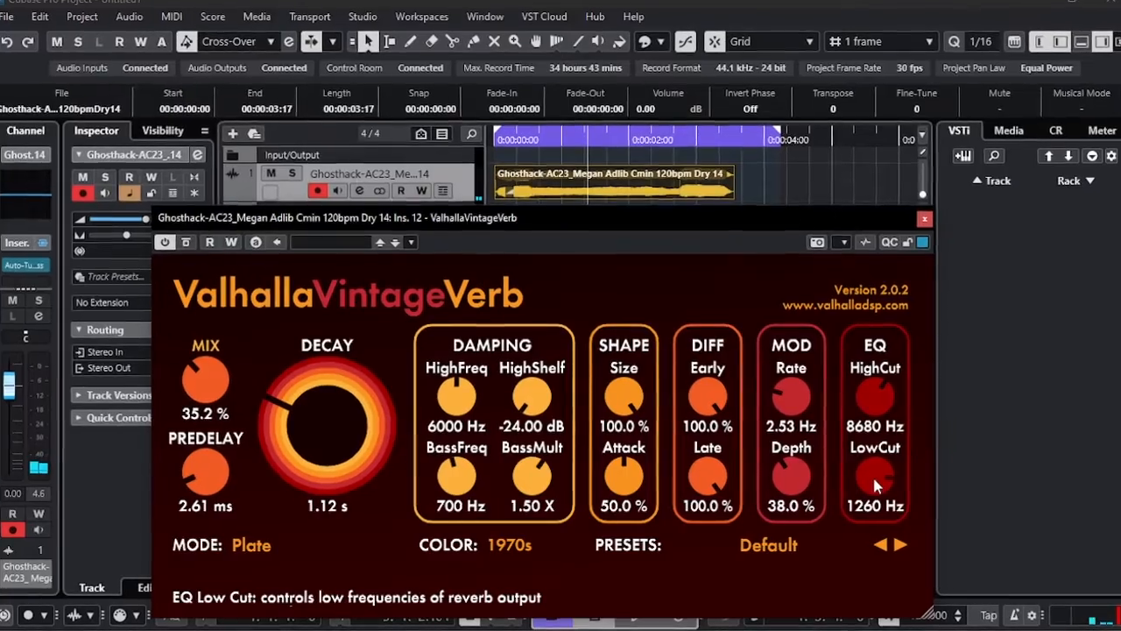
{"action": "mouse_move", "coordinate": [876, 474]}
{"action": "left_mouse_down"}
{"action": "mouse_move", "coordinate": [878, 460]}
{"action": "mouse_move", "coordinate": [879, 477]}
{"action": "mouse_move", "coordinate": [887, 471]}
{"action": "left_mouse_up"}
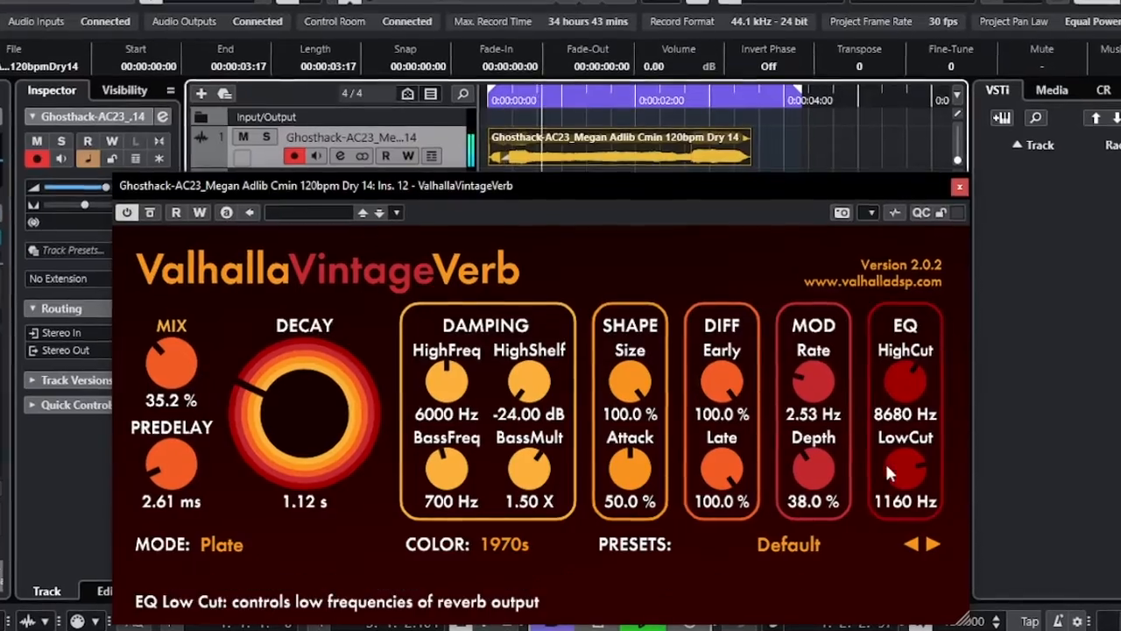
{"action": "left_click_drag", "start_coordinate": [907, 470], "coordinate": [927, 484]}
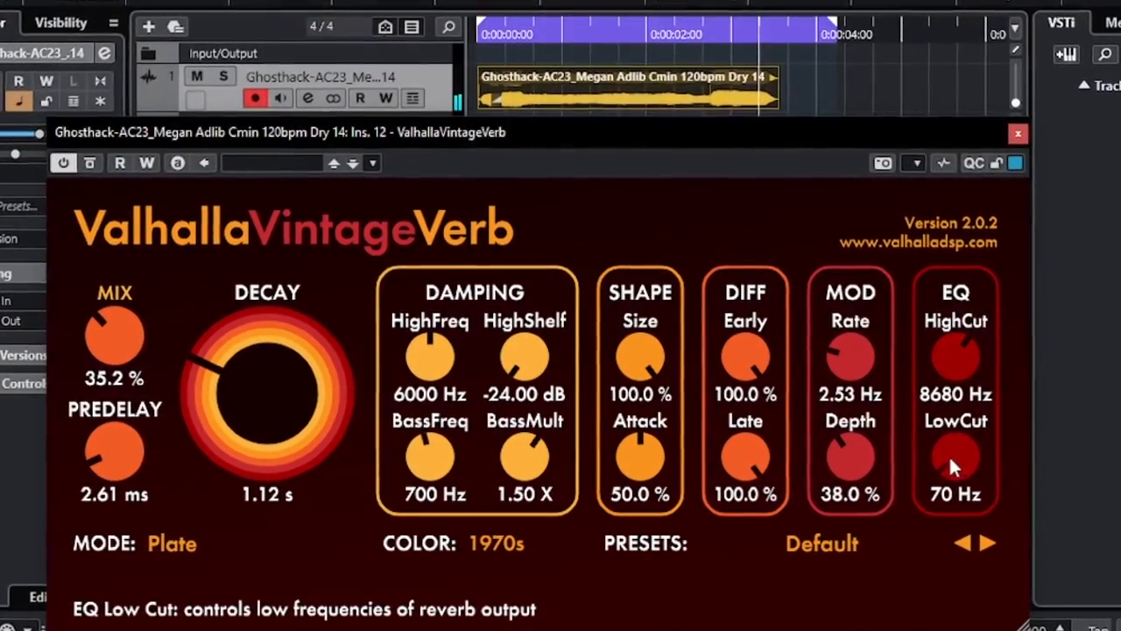
Step: Lower the reverb EQ's HighCut to 3860 Hz and raise its LowCut to 360 Hz while auditioning the vocal
{"action": "mouse_move", "coordinate": [957, 352]}
{"action": "left_mouse_down"}
{"action": "mouse_move", "coordinate": [958, 382]}
{"action": "mouse_move", "coordinate": [965, 326]}
{"action": "mouse_move", "coordinate": [963, 337]}
{"action": "left_mouse_up"}
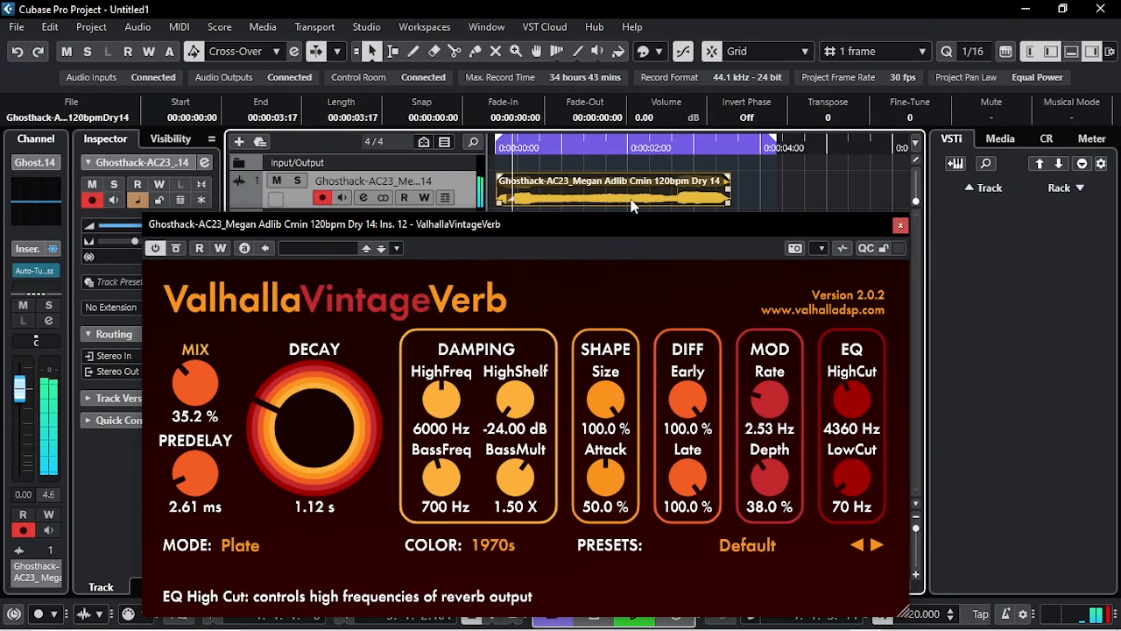
{"action": "left_click_drag", "start_coordinate": [847, 388], "coordinate": [849, 401]}
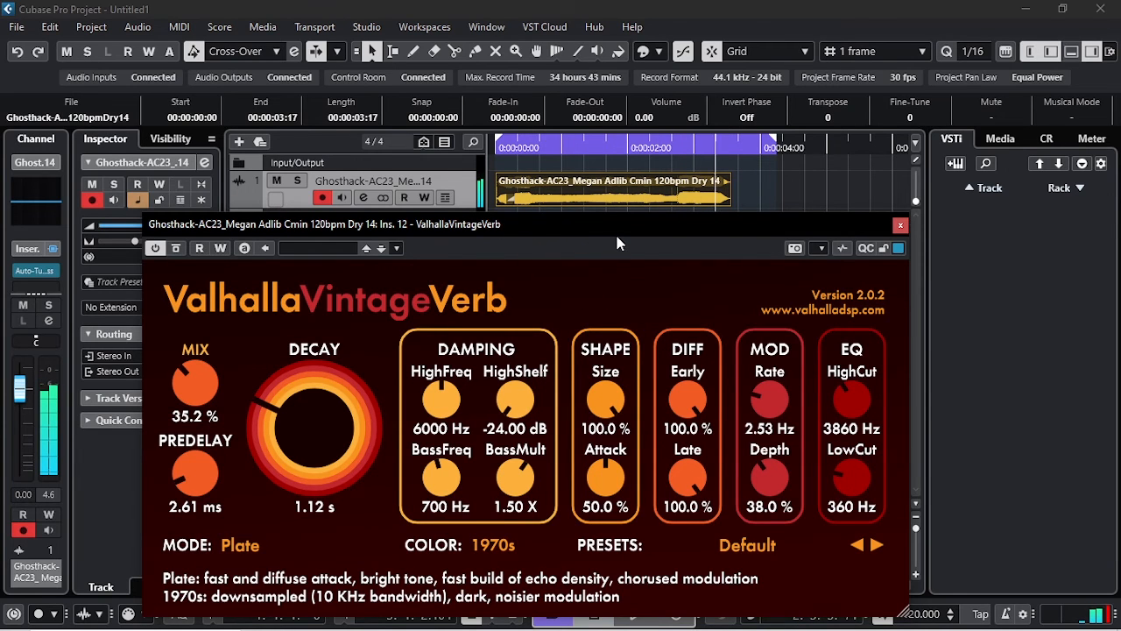
{"action": "left_click_drag", "start_coordinate": [615, 231], "coordinate": [506, 209]}
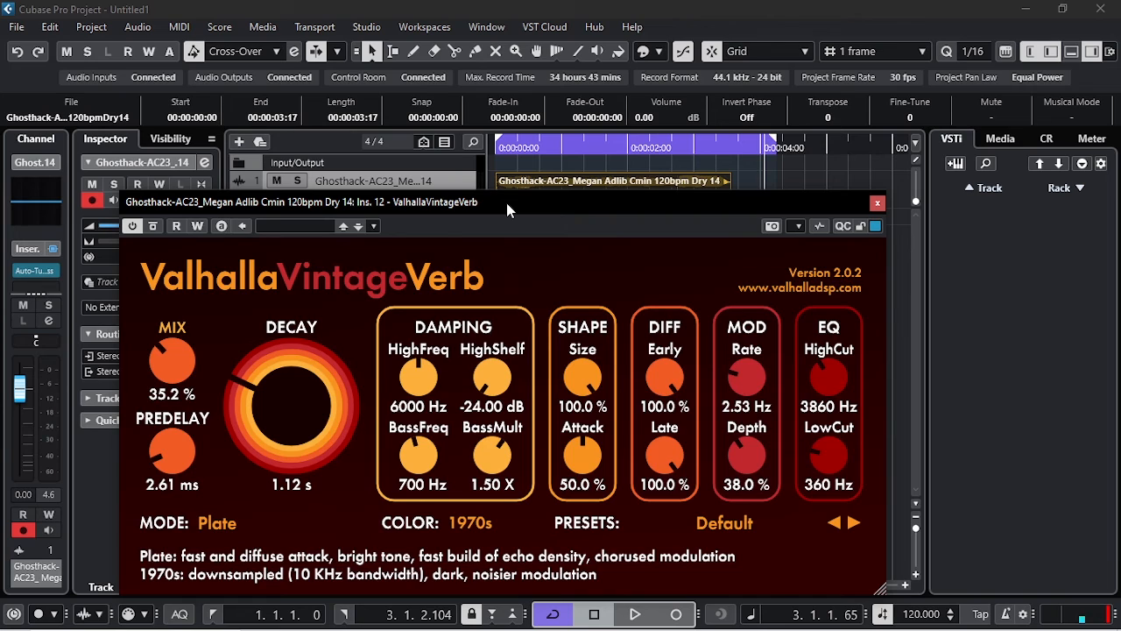